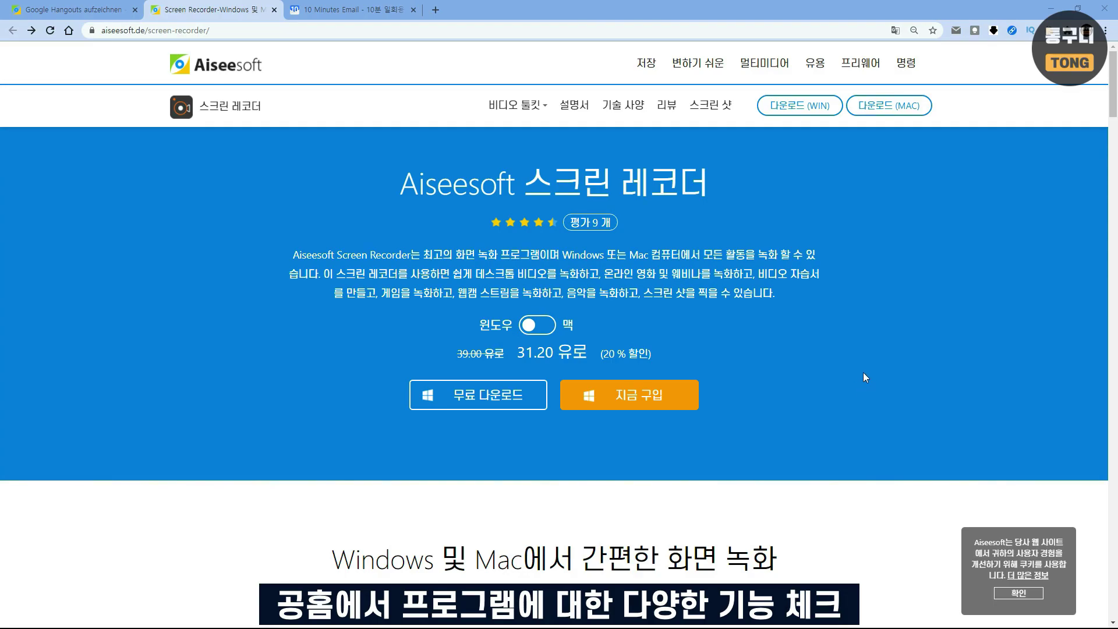
- Review the Aiseesoft Screen Recorder feature page and check the switch between the Windows and Mac downloads
scroll(870, 353, down, 9)
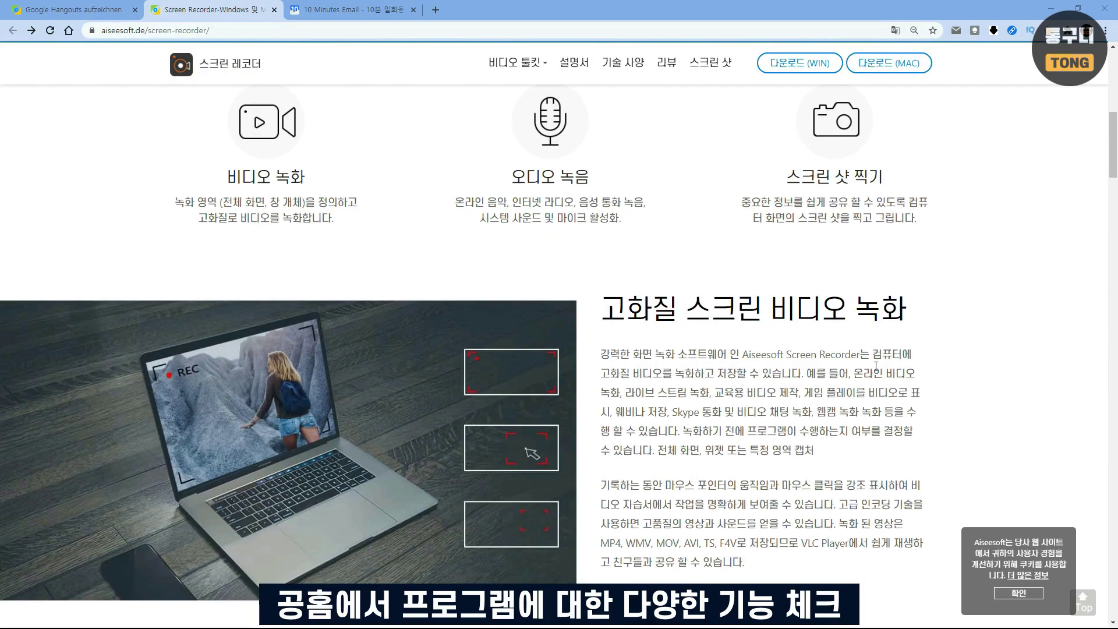
scroll(872, 366, up, 10)
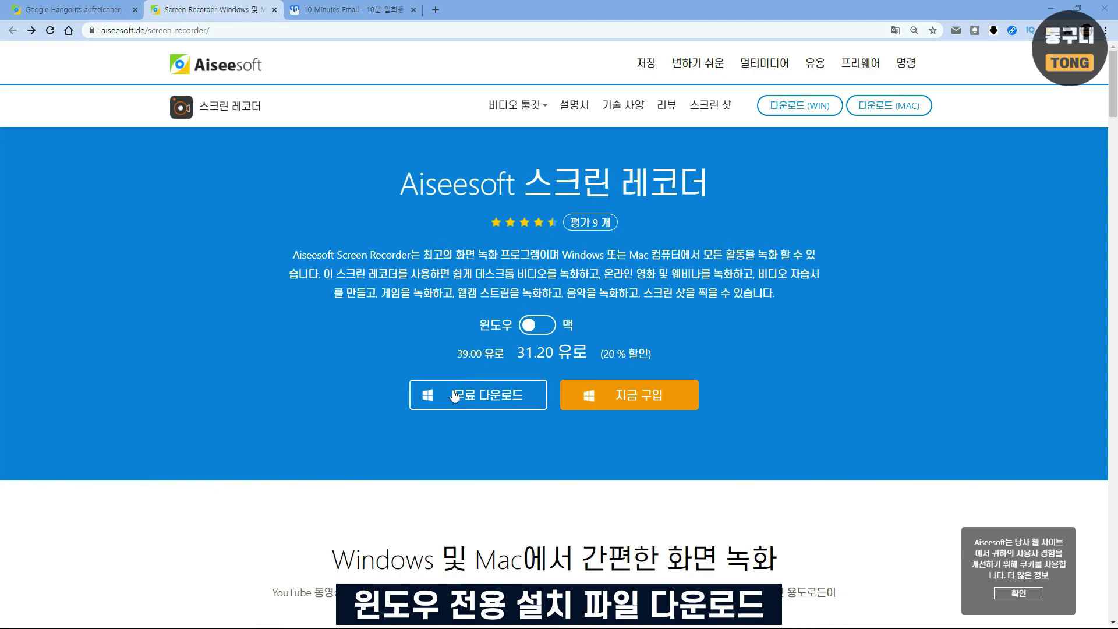
click(546, 326)
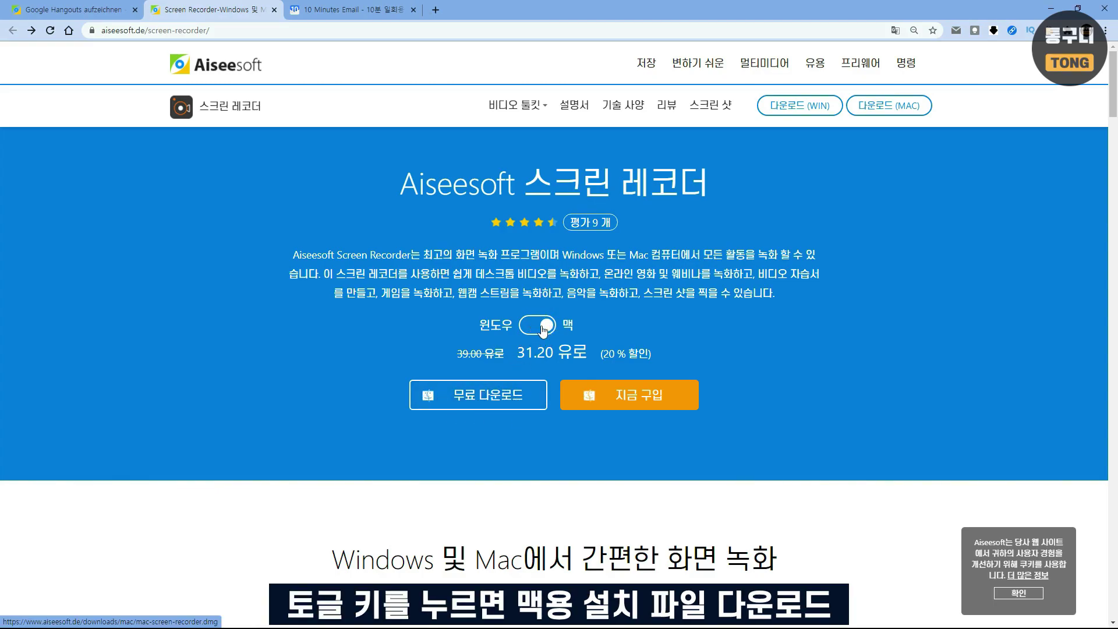
click(541, 327)
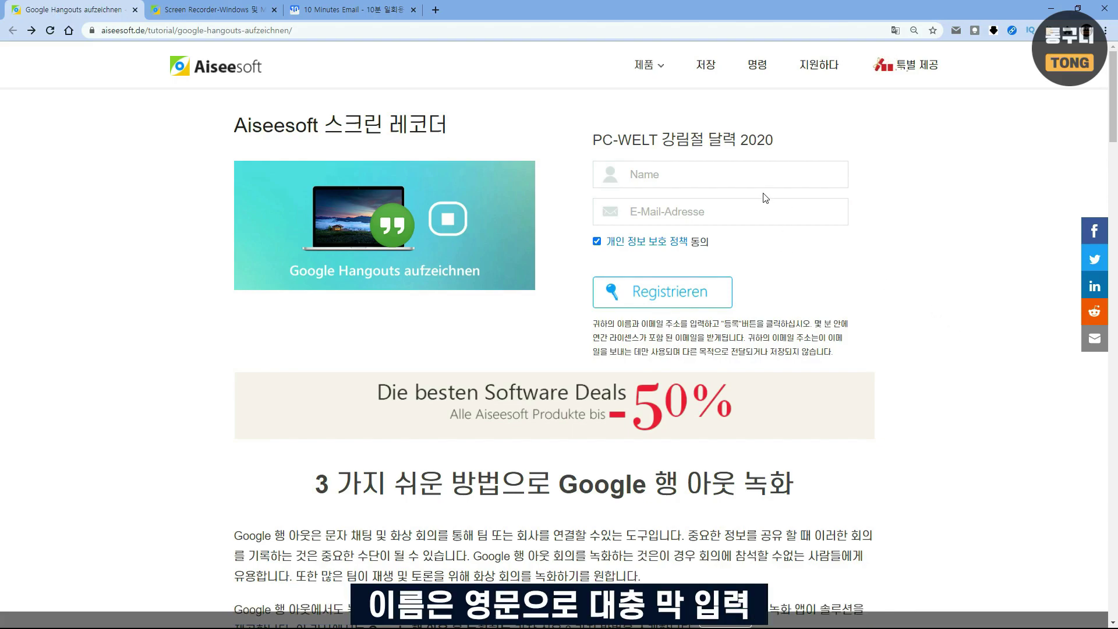
- Submit the giveaway registration form with a made-up name and the disposable e-mail address
click(732, 174)
text(dkfjkdfjkdj)
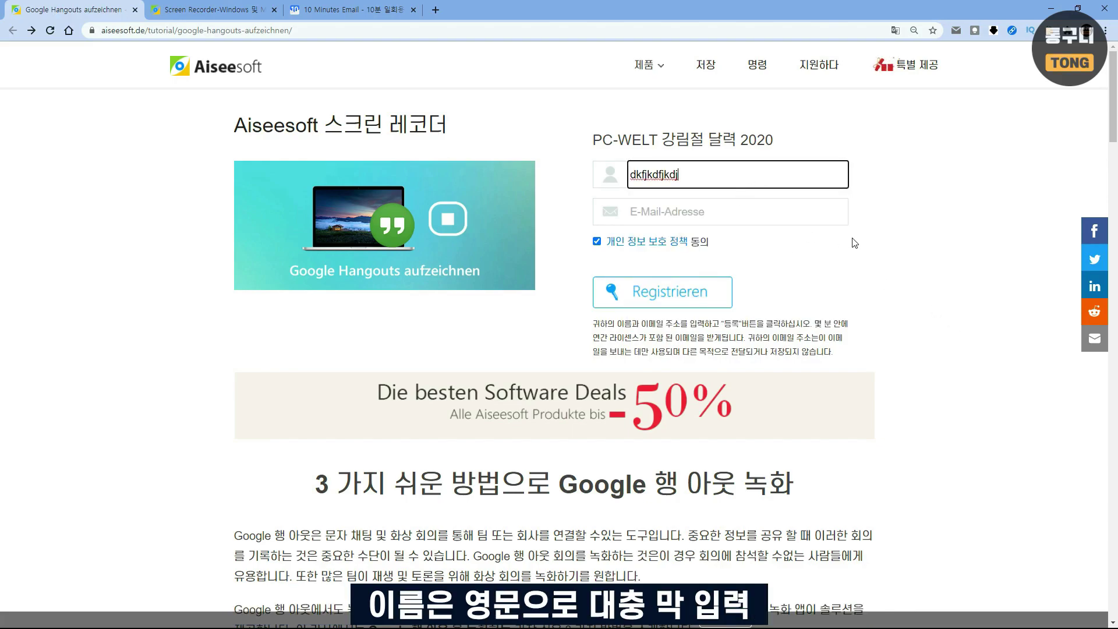
click(352, 9)
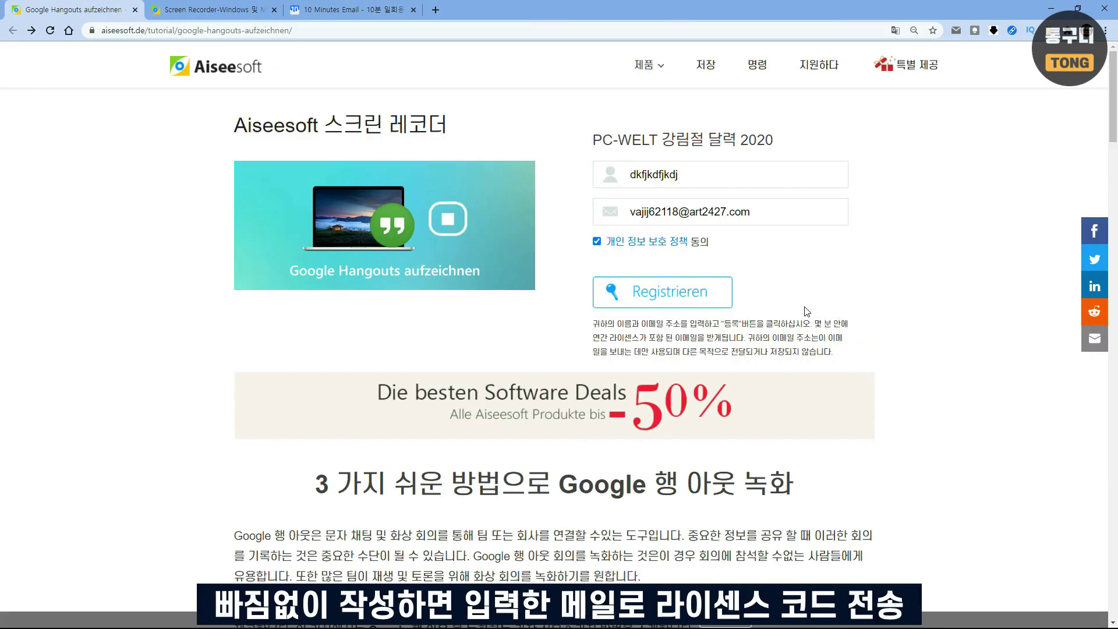
click(680, 297)
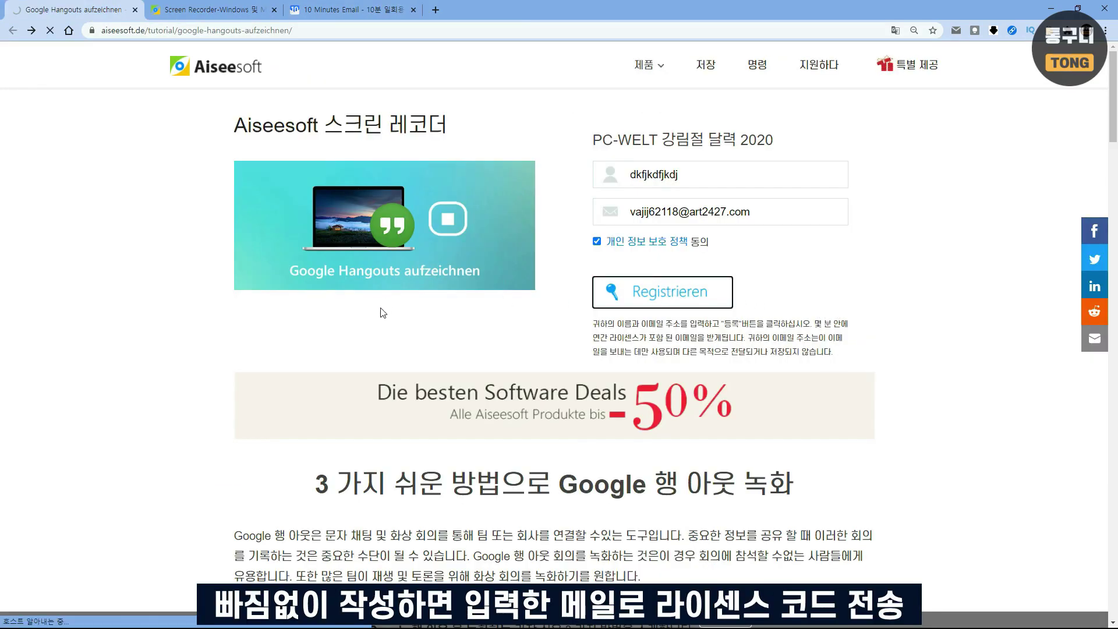
- Open the Aiseesoft registration e-mail in the disposable inbox and select the registration code in it
drag(672, 310, 592, 196)
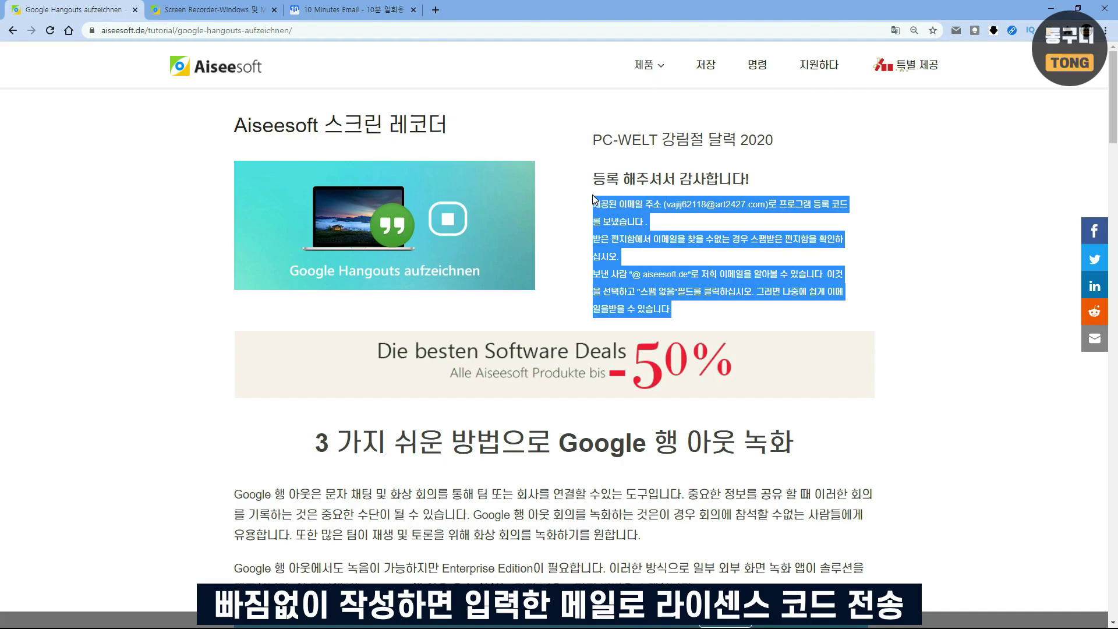
drag(787, 205, 648, 222)
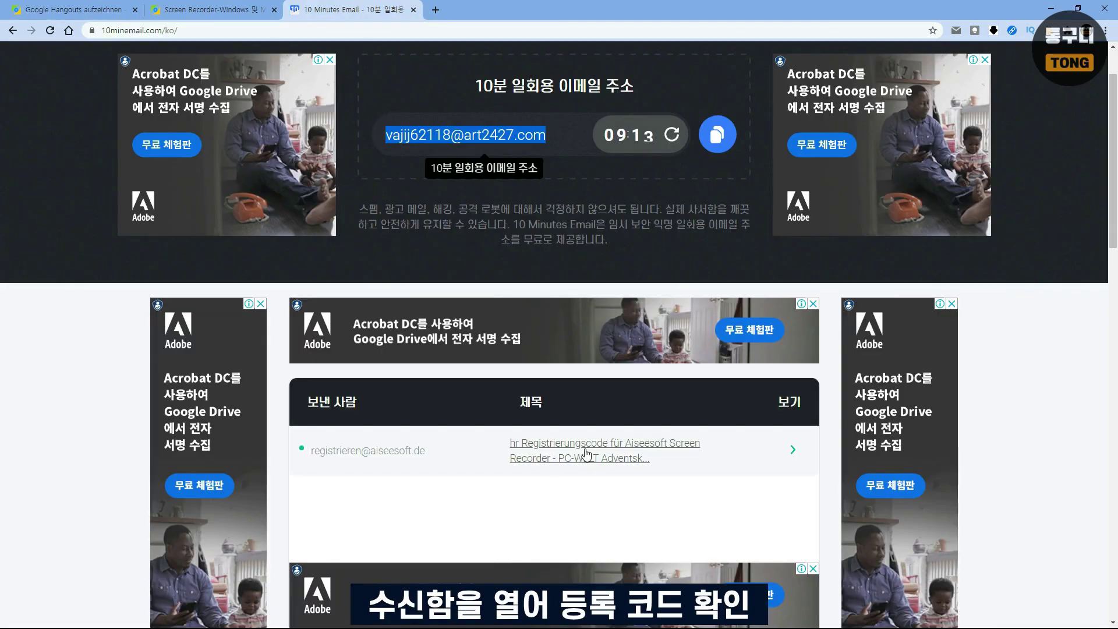
click(586, 454)
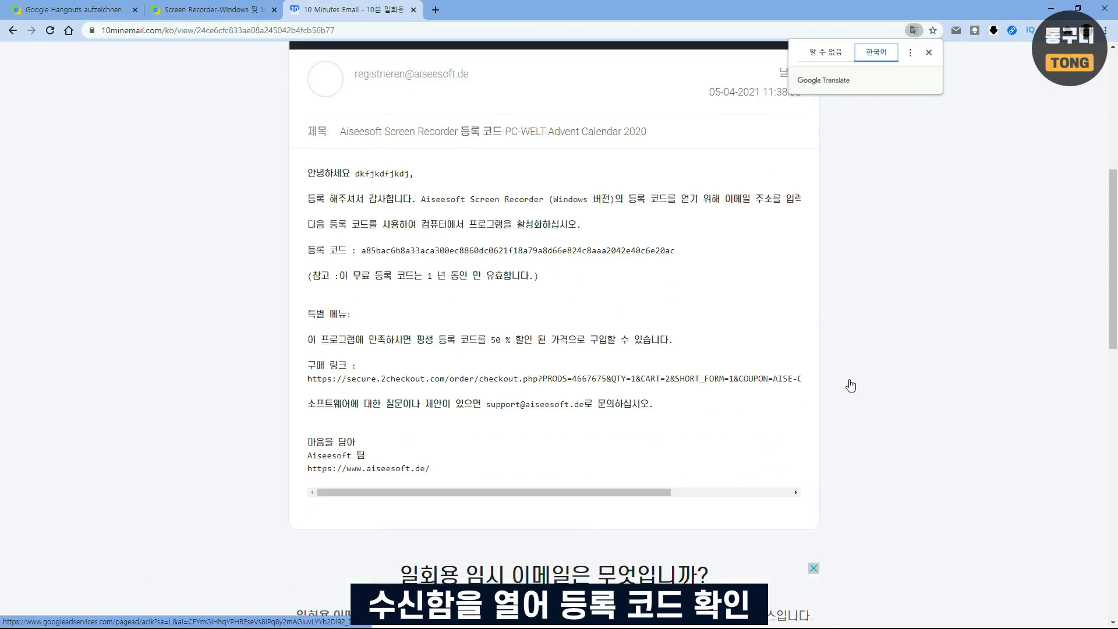
double_click(508, 314)
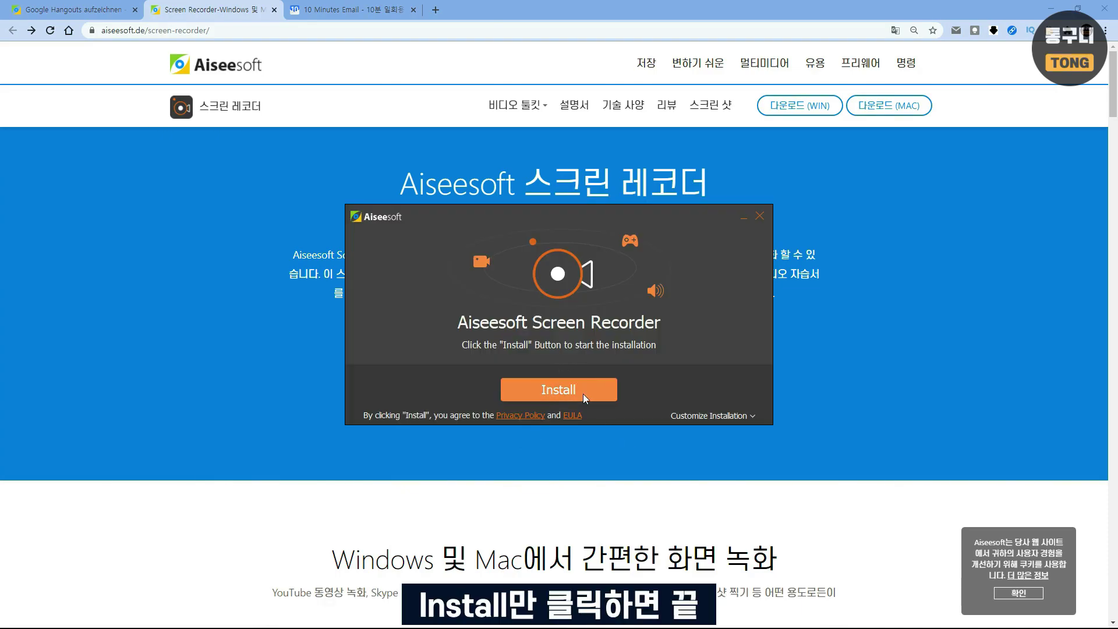
- Install Aiseesoft Screen Recorder with the default path and options, and launch it
click(741, 416)
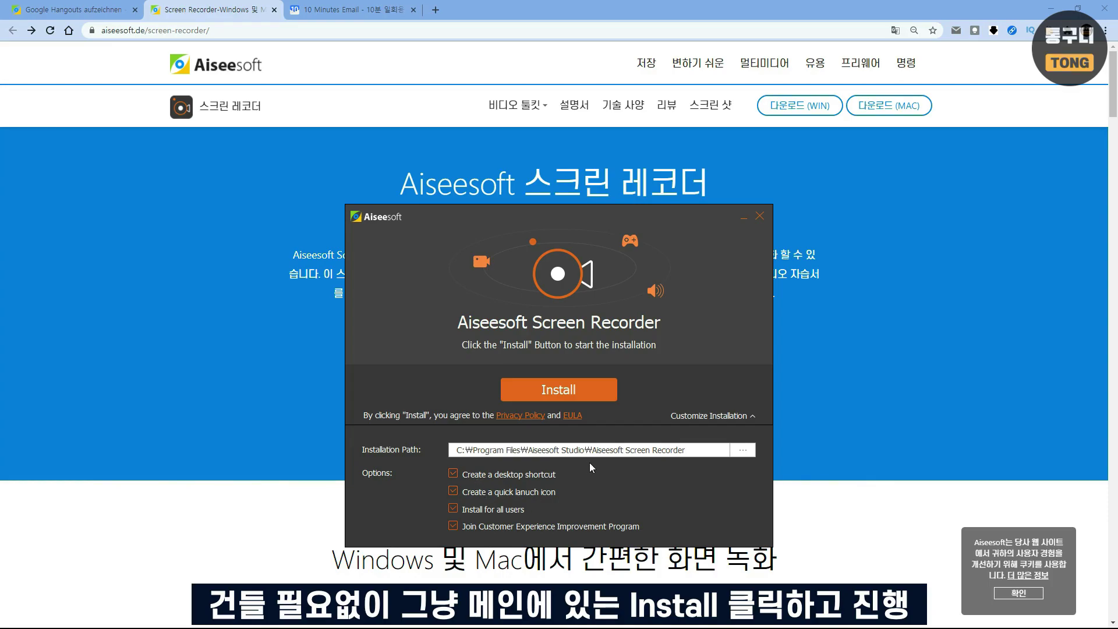
click(574, 394)
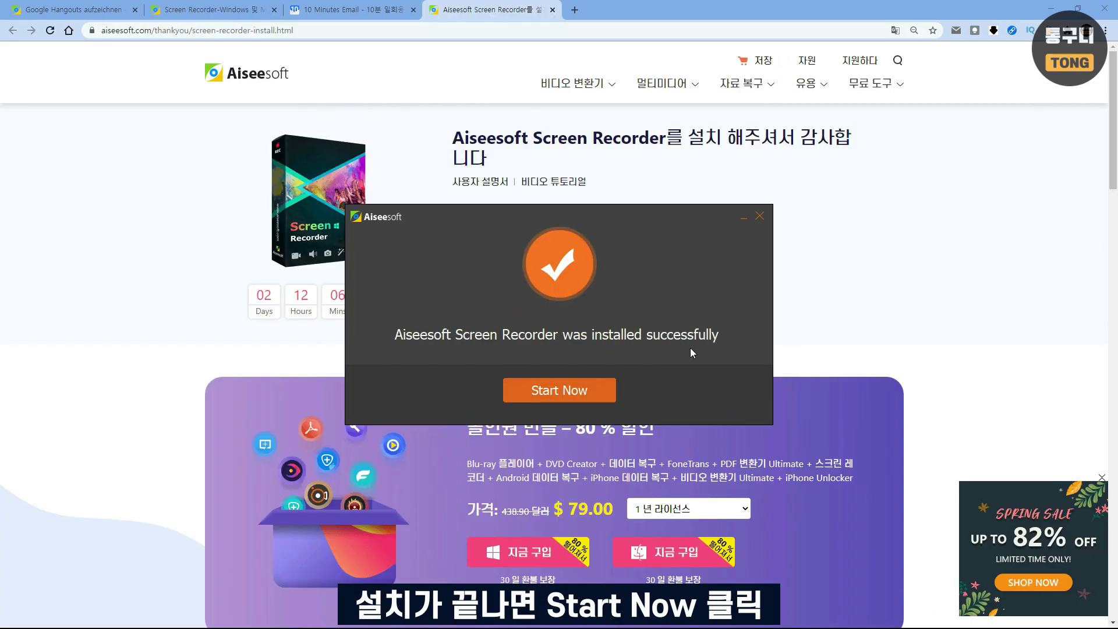
click(561, 394)
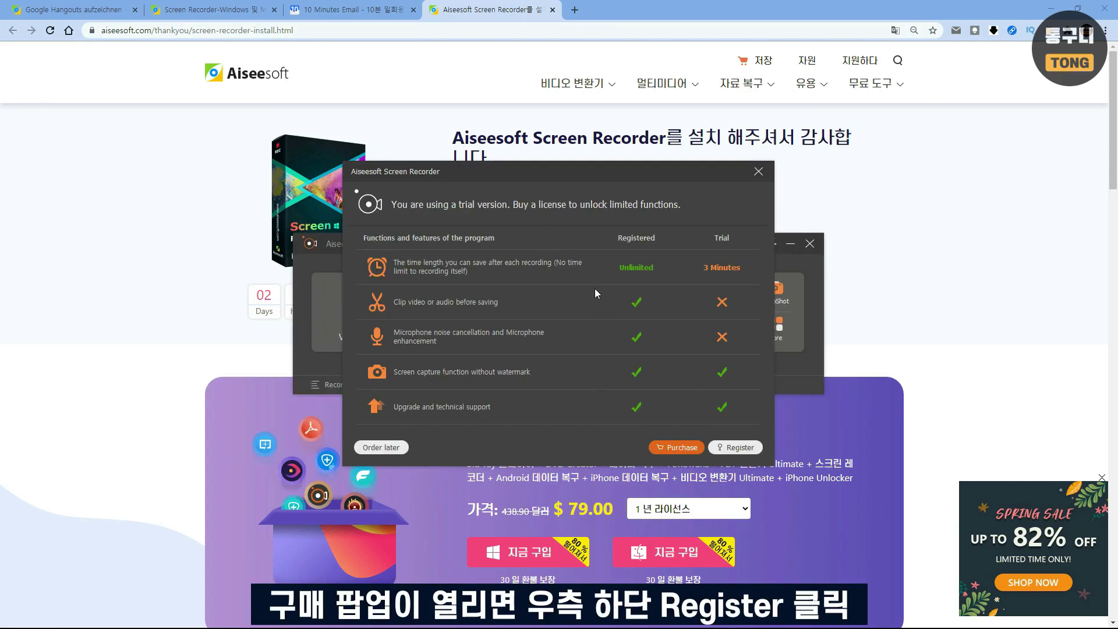
- Activate Aiseesoft Screen Recorder with the disposable e-mail address and the registration code from the received message
click(740, 449)
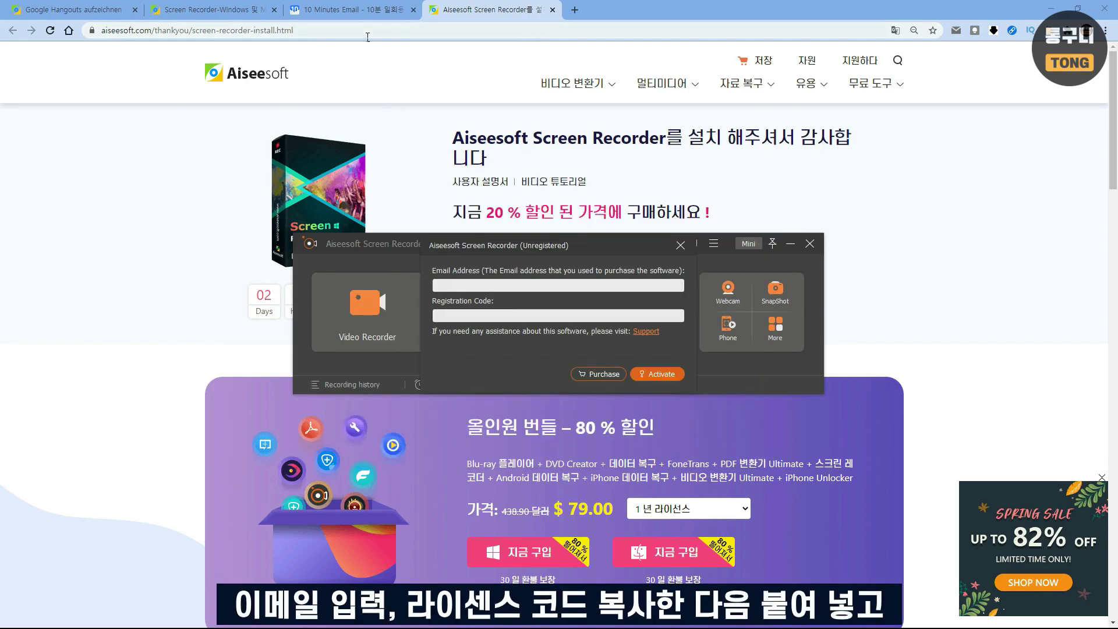
click(352, 9)
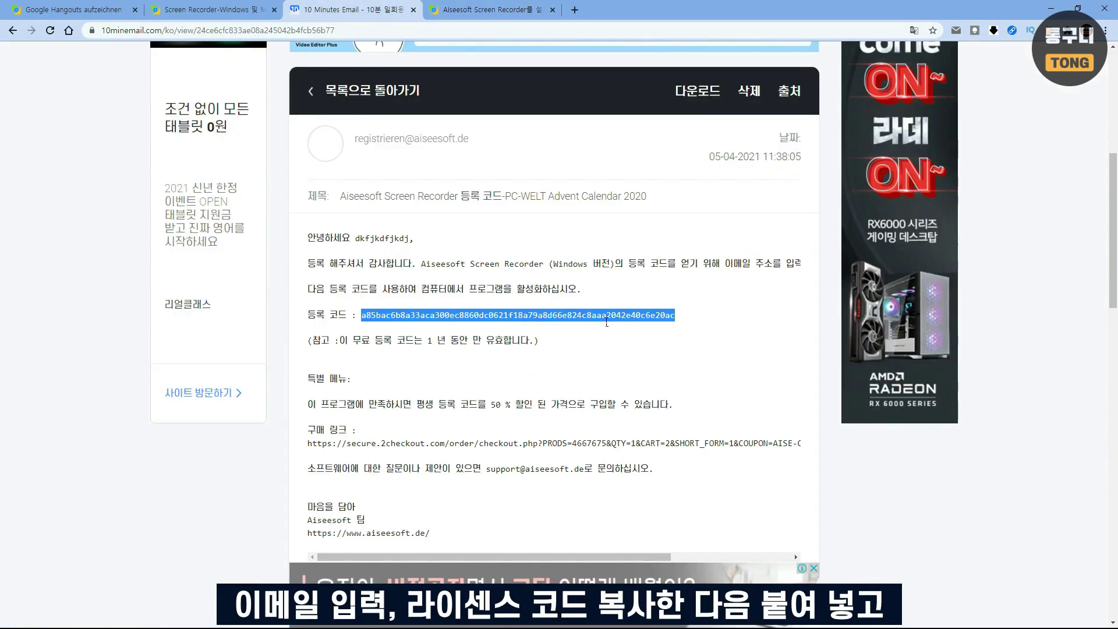
key(alt+Tab)
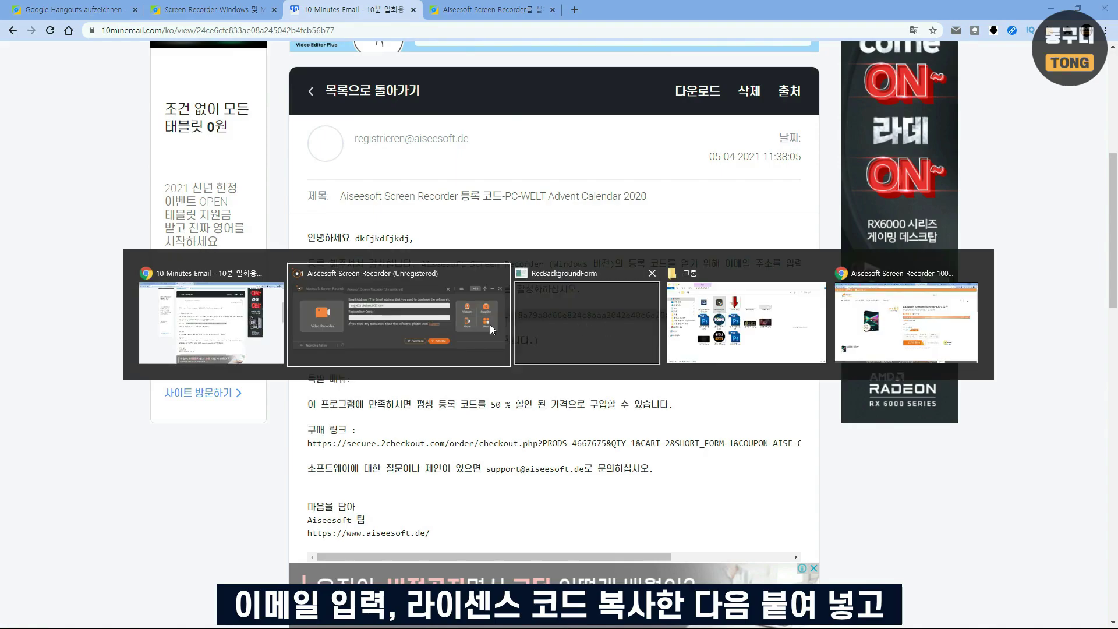
key(ctrl+v)
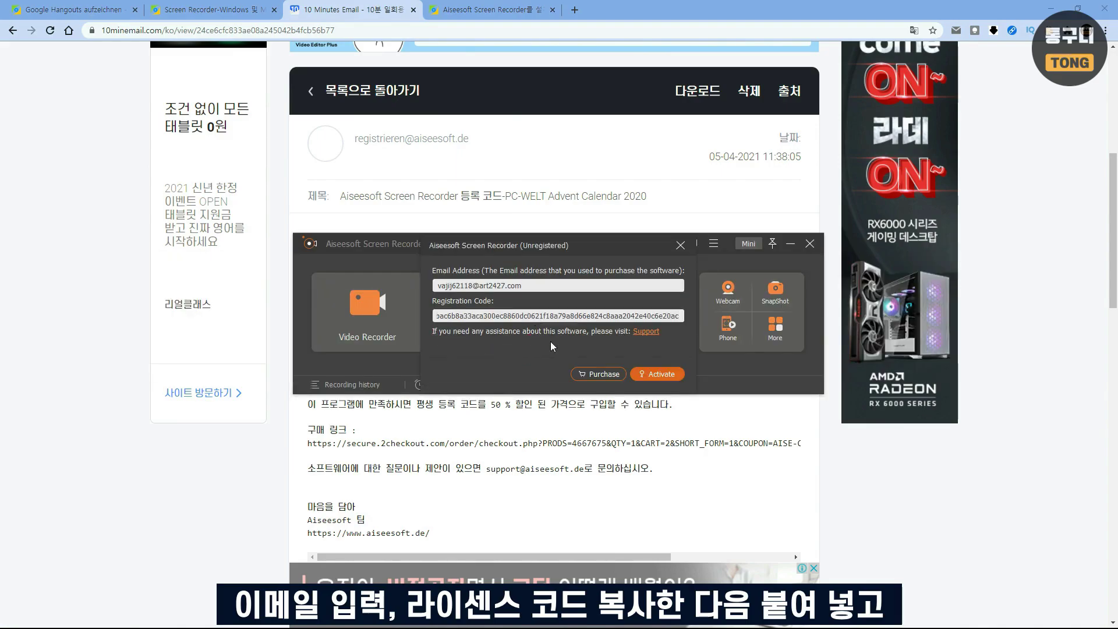
click(662, 376)
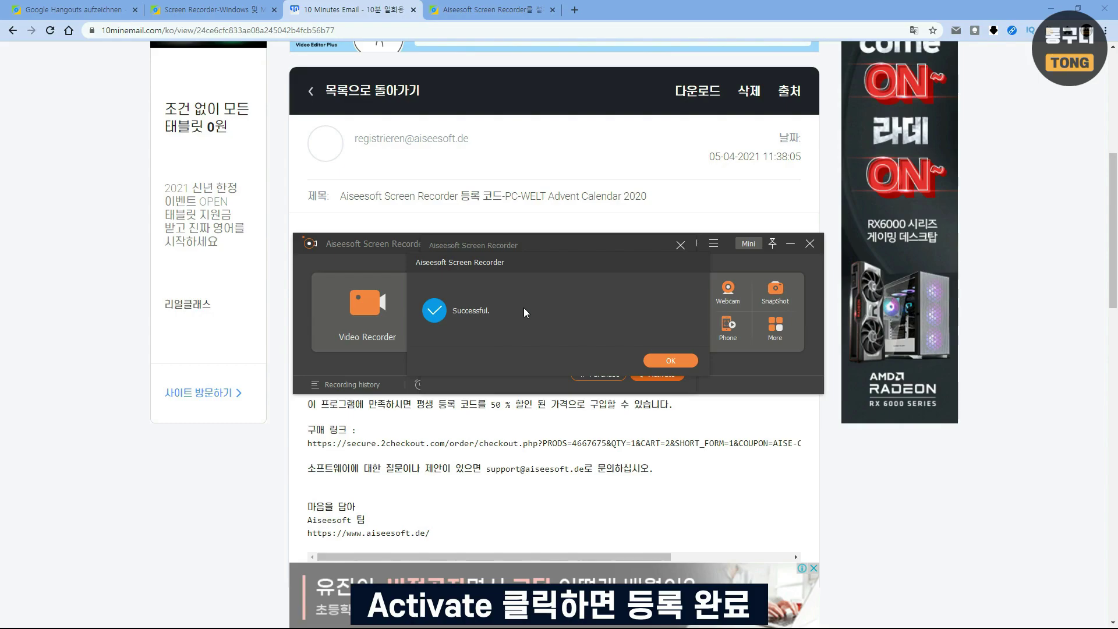
click(690, 363)
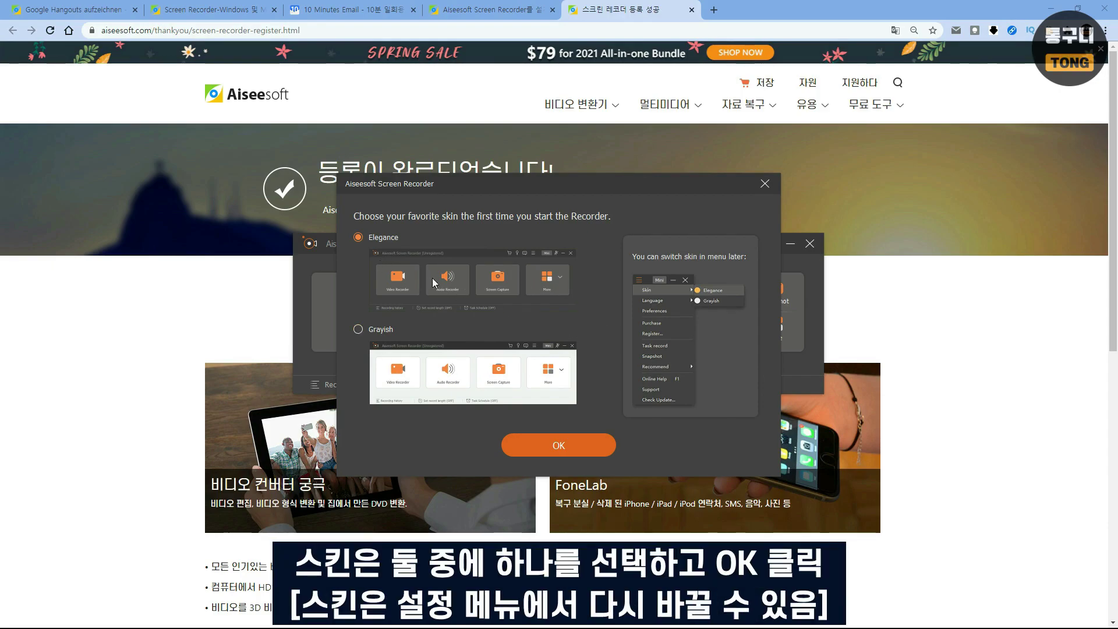
- Accept the Elegance skin at first start, and switch the recorder's skin to Grayish
click(547, 449)
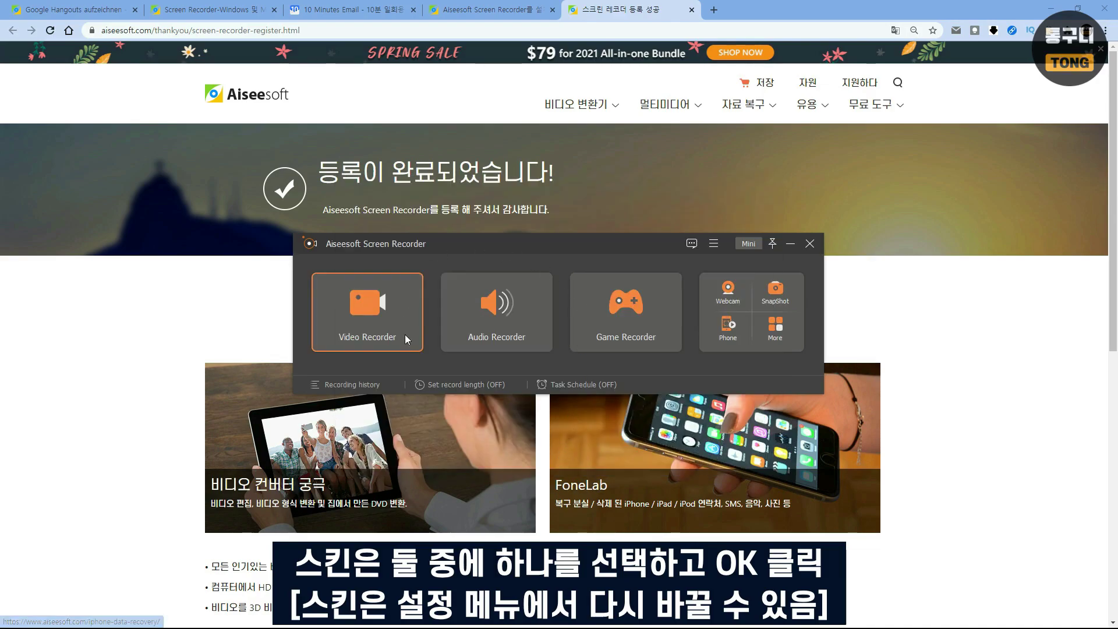
drag(572, 248, 578, 237)
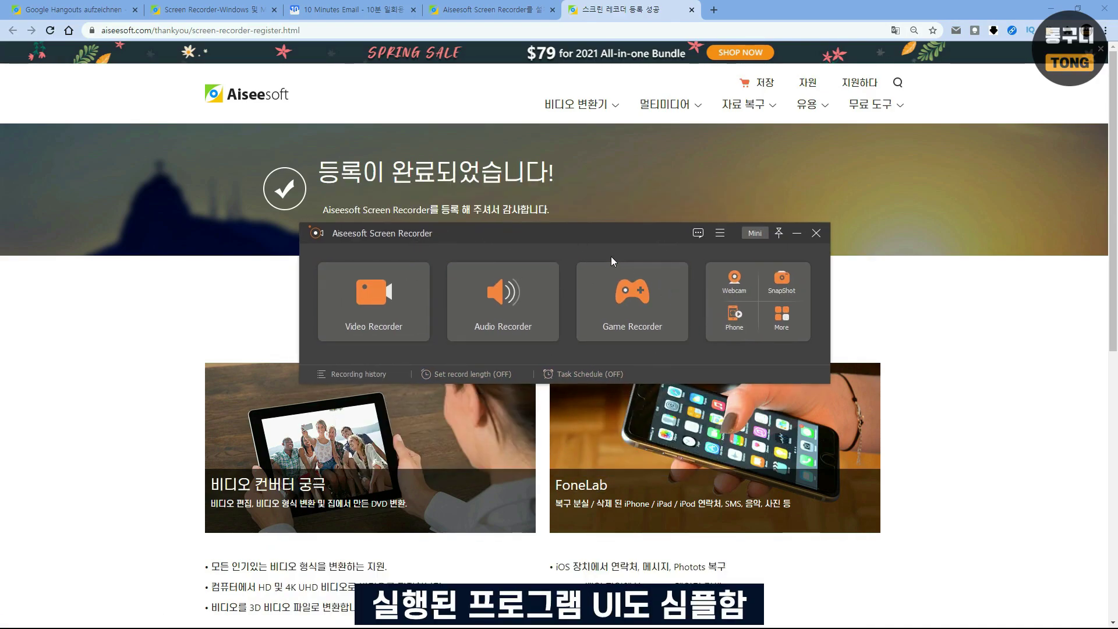
click(719, 234)
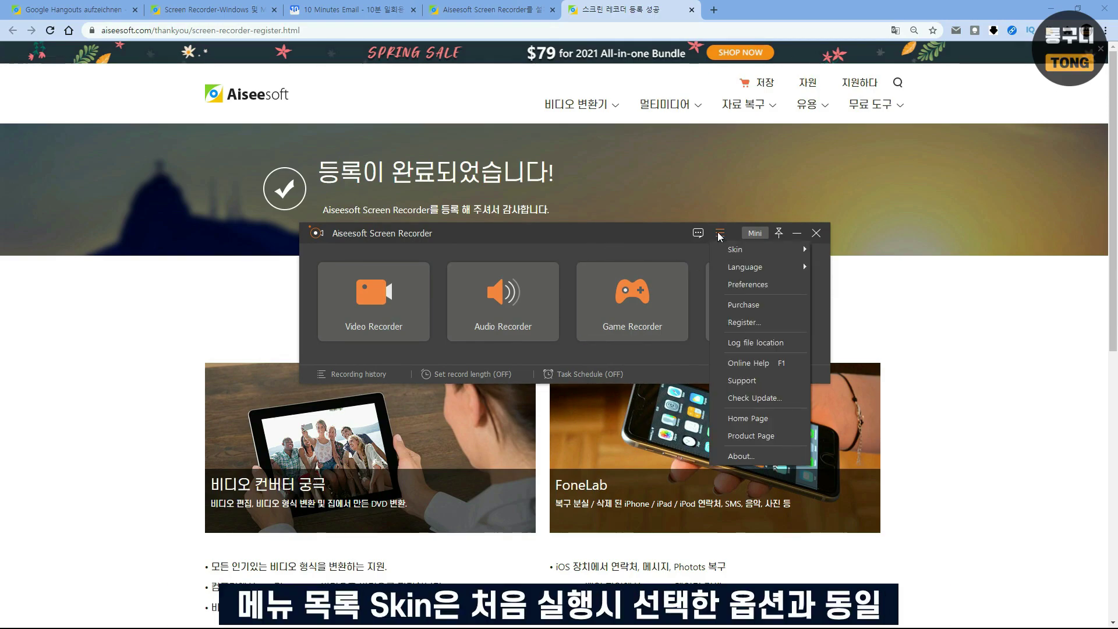
mouse_move(742, 252)
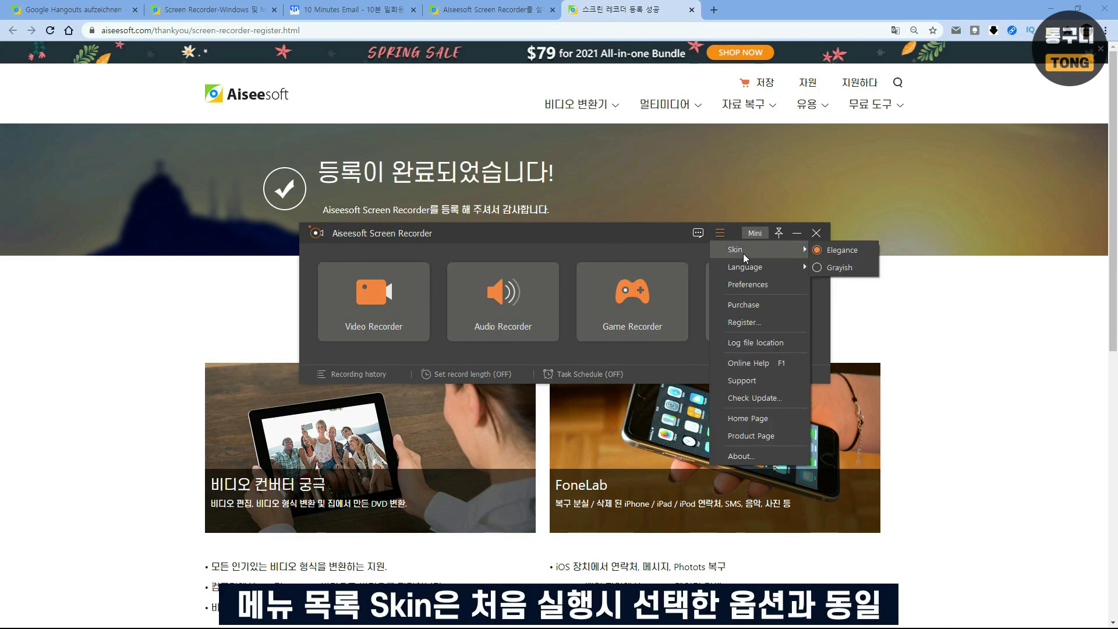
click(837, 268)
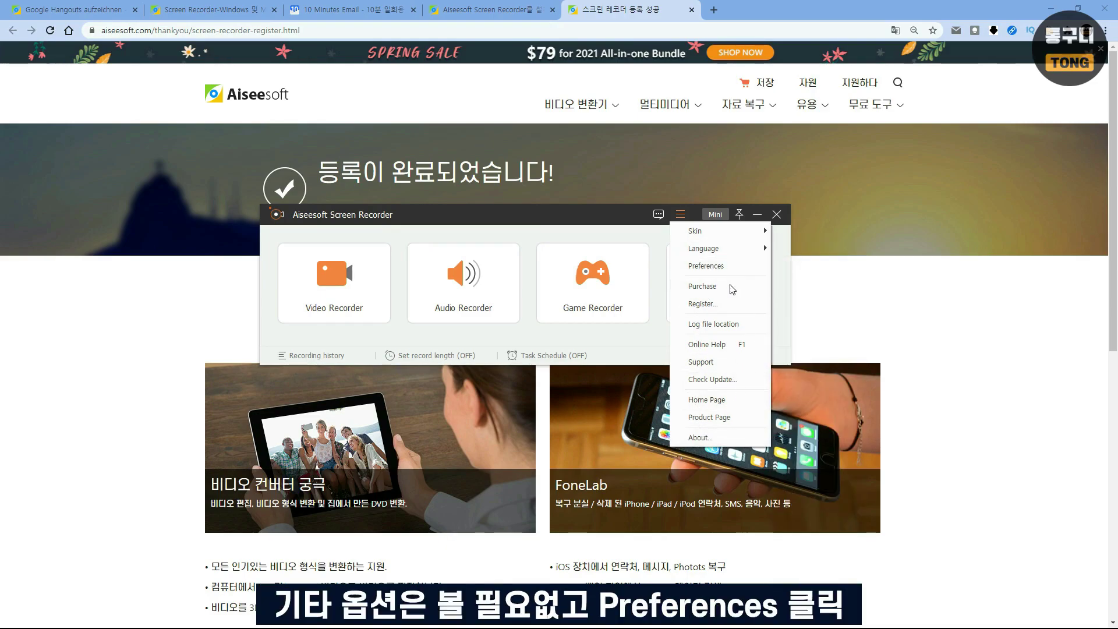
- Open the recorder's preferences and turn off the countdown before recording
click(706, 266)
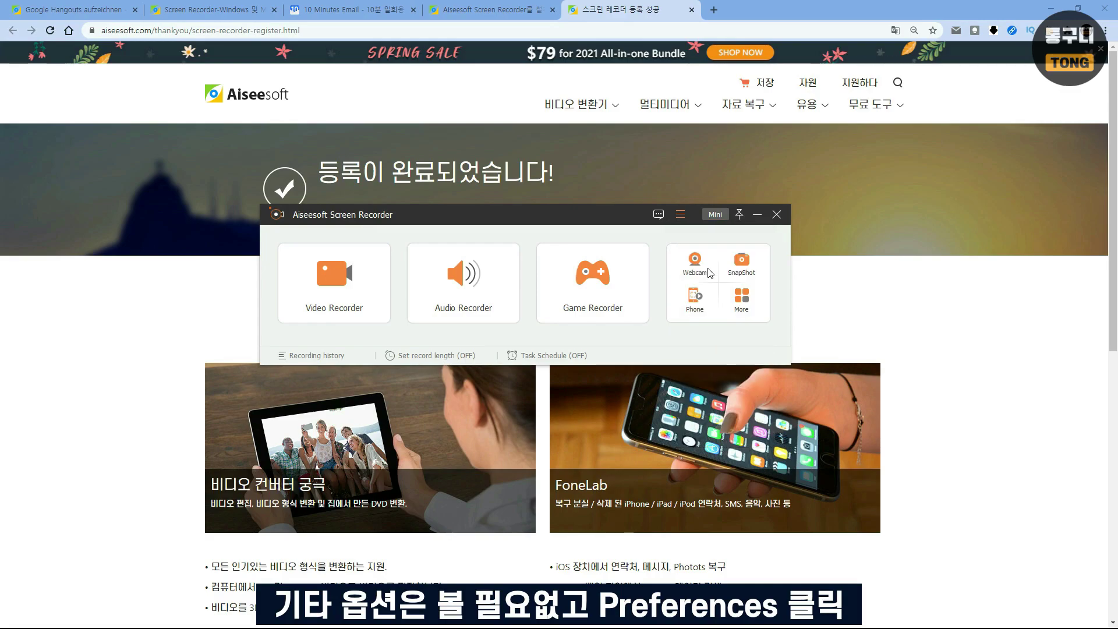
click(456, 202)
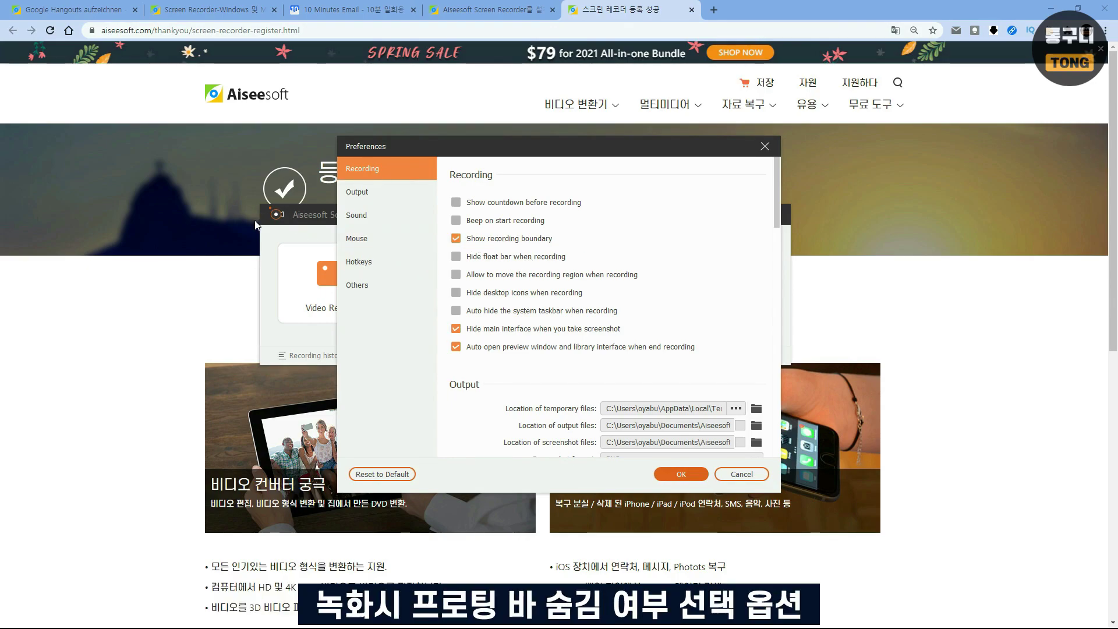
click(507, 260)
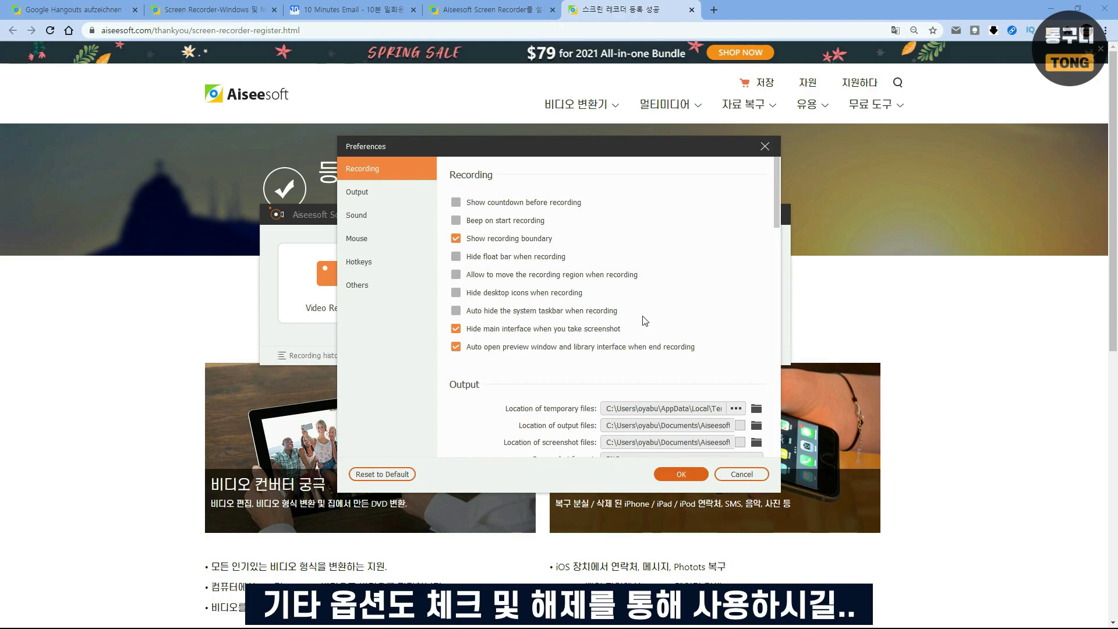
scroll(641, 318, down, 2)
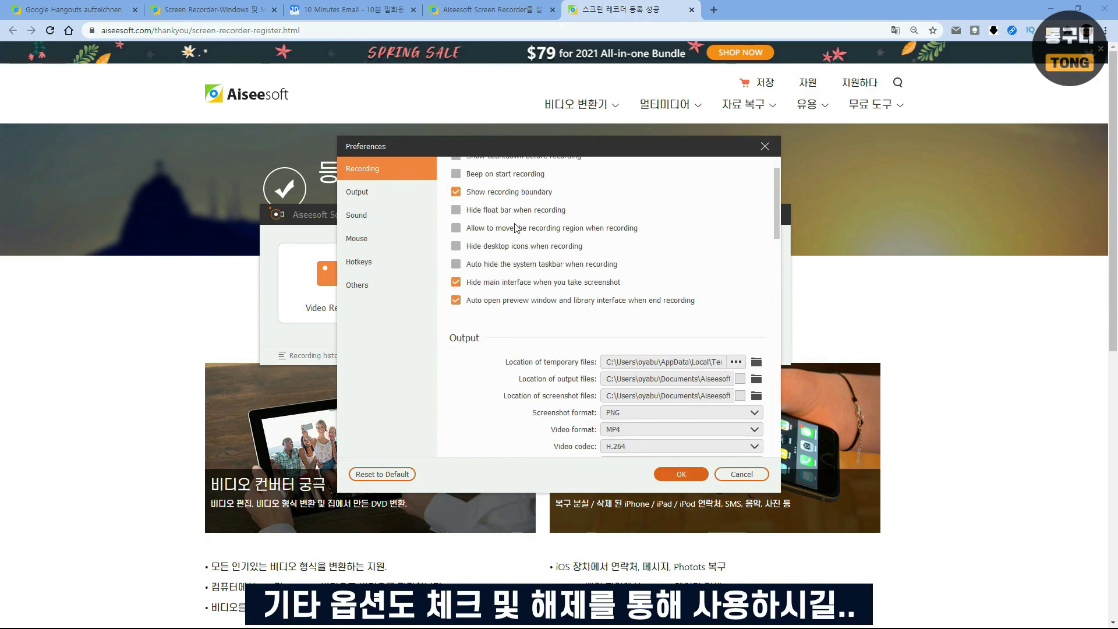
- Review the file locations in the output preferences and set the video format to MP4 with the H.264 codec
click(376, 191)
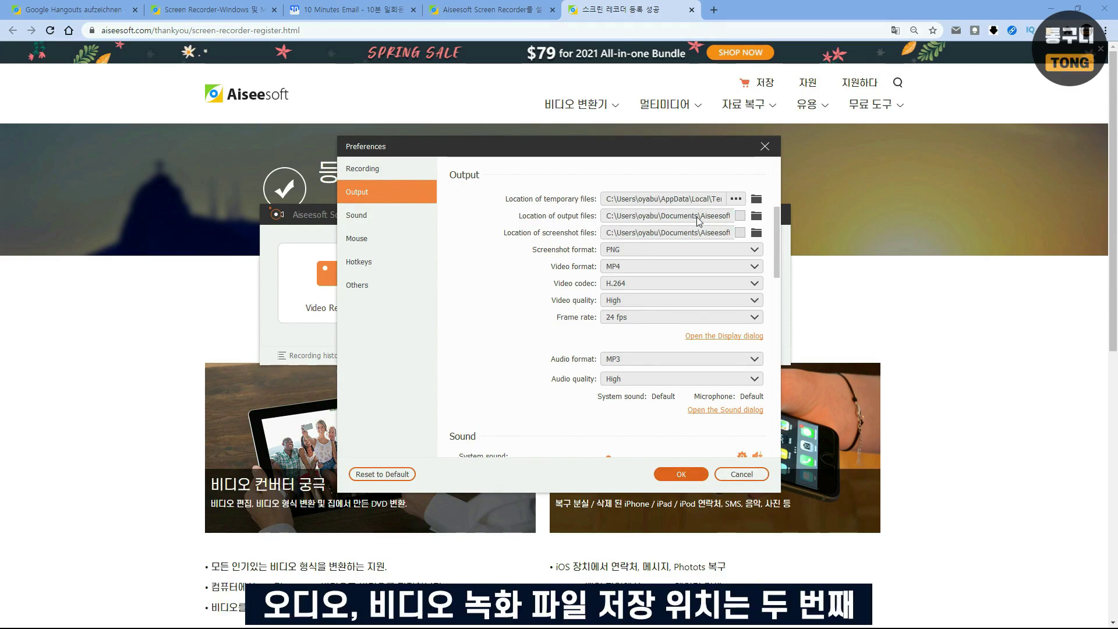
click(740, 216)
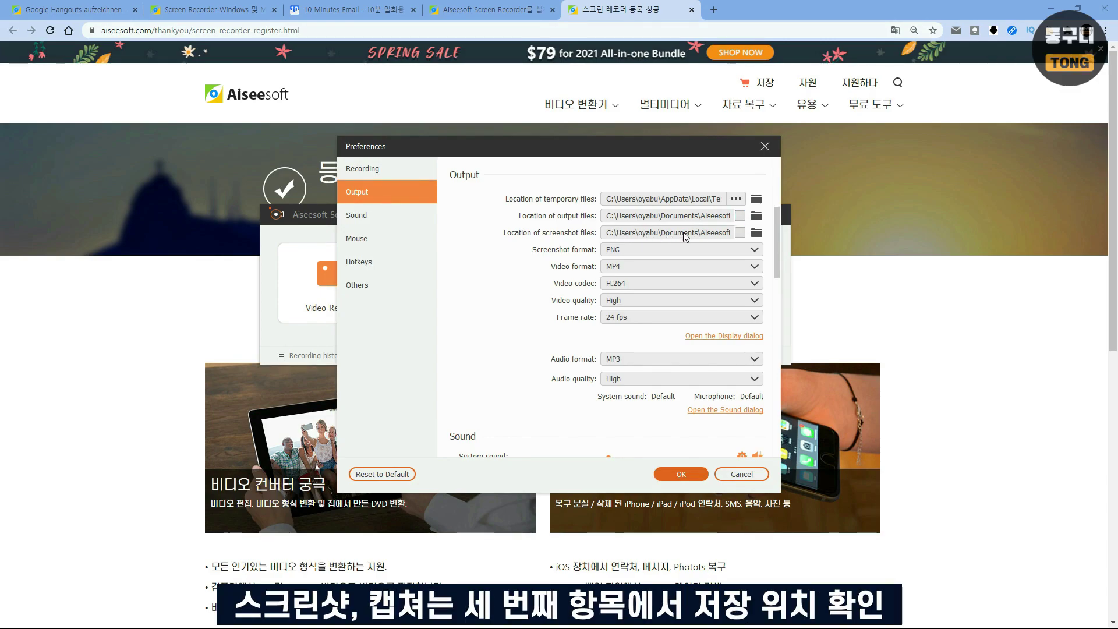
click(670, 266)
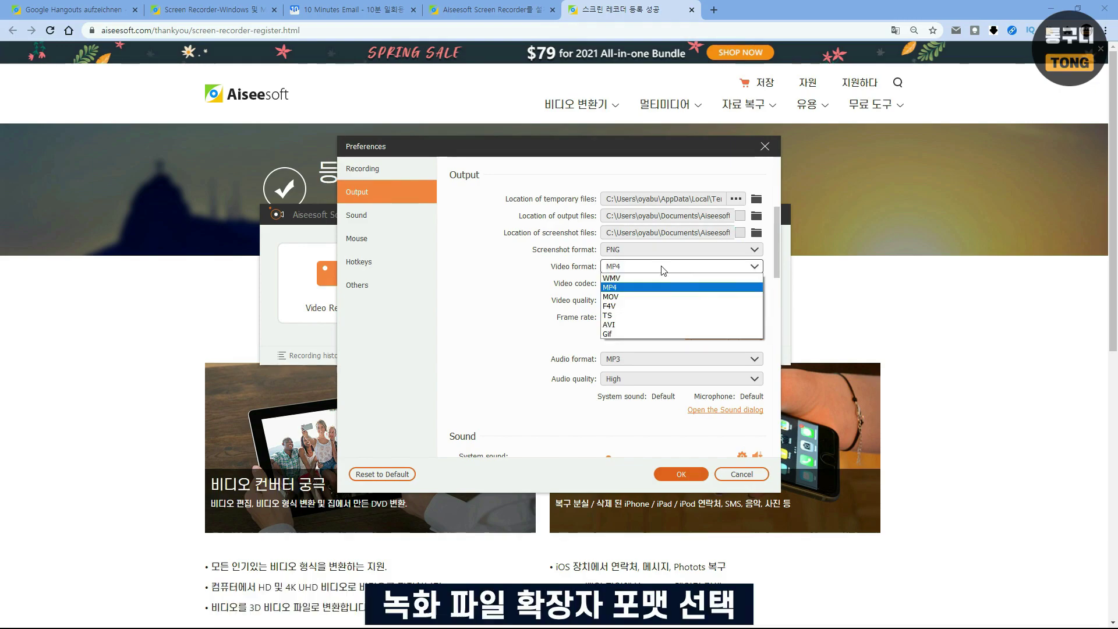
click(655, 287)
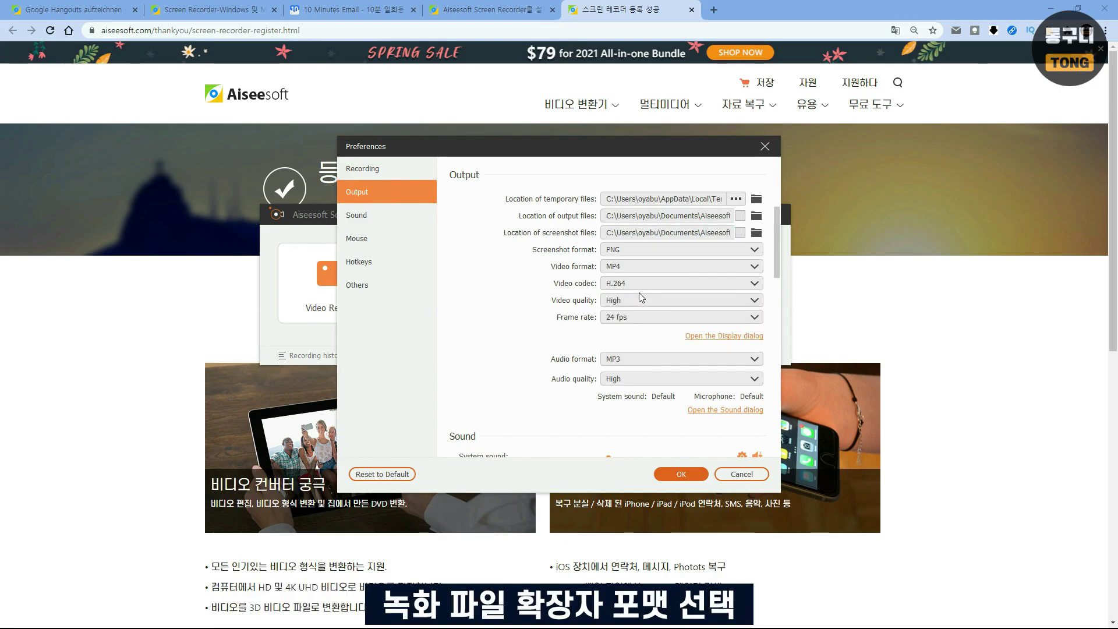
click(661, 268)
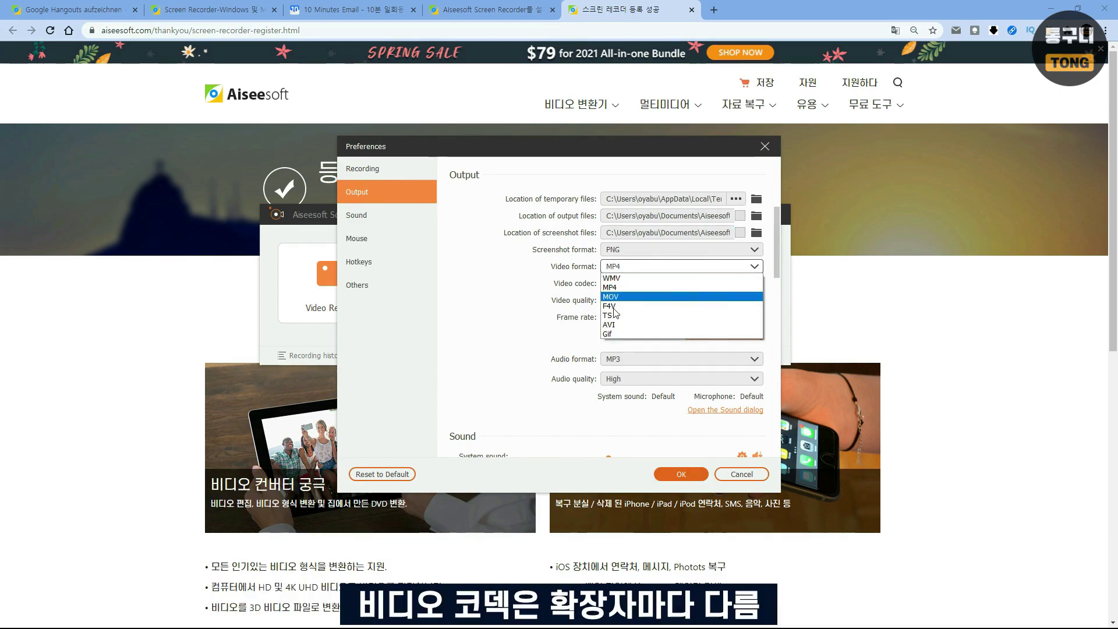
click(625, 287)
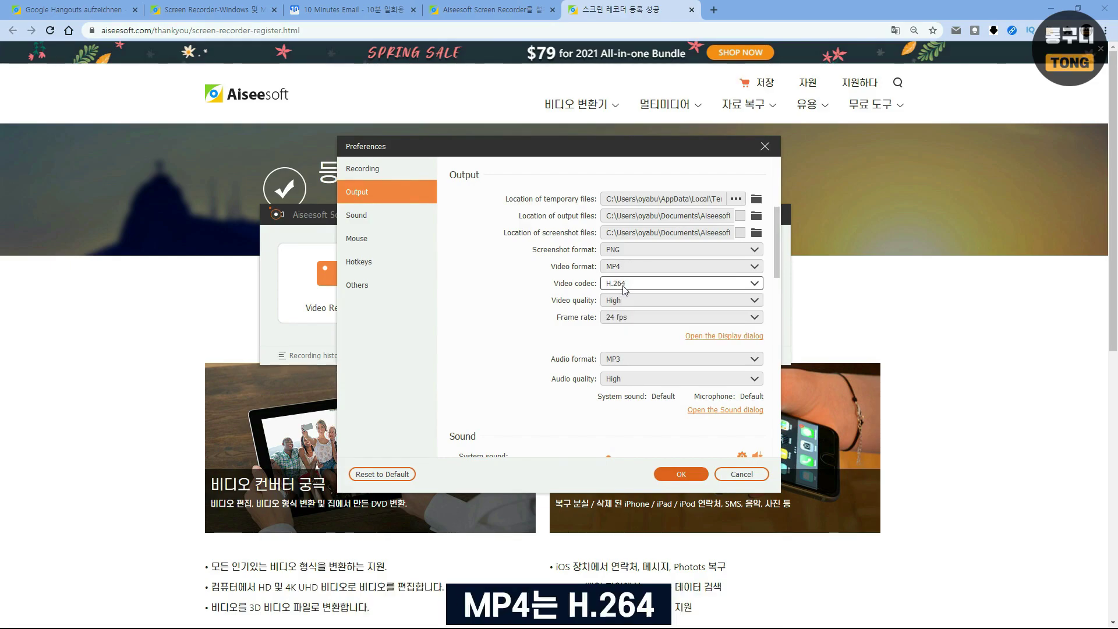
- Try TS as the video format in the output preferences, and return the format to MP4
click(626, 268)
key(Down)
key(Down)
key(Down)
key(Down)
click(626, 268)
click(629, 268)
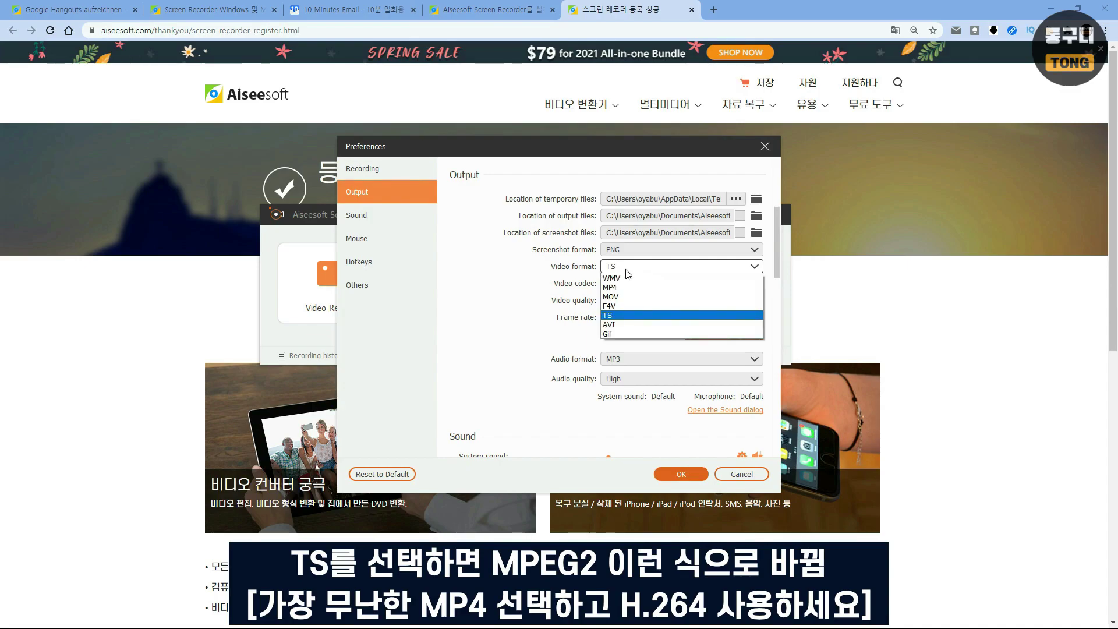
click(553, 309)
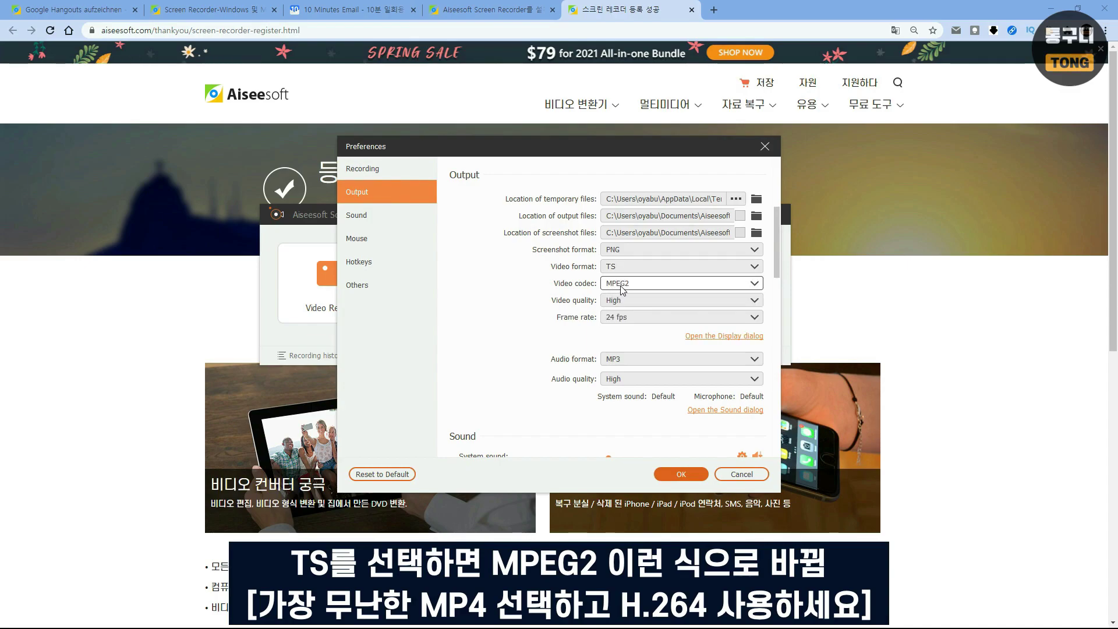
click(651, 267)
click(652, 278)
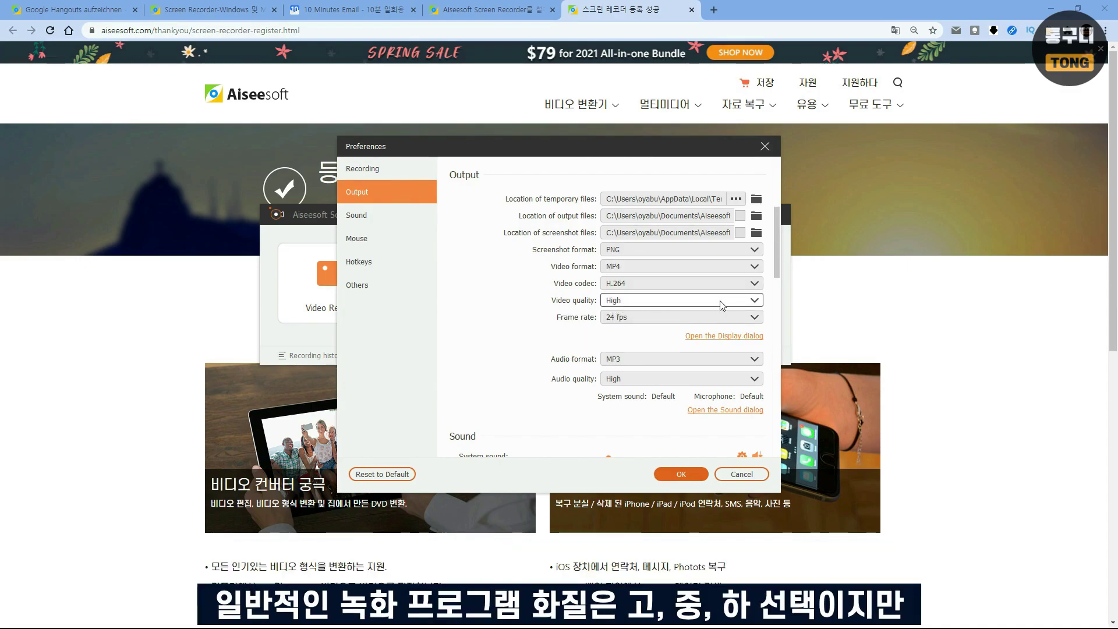
- Review the video quality and frame rate choices, selecting High quality and 60 fps
click(727, 303)
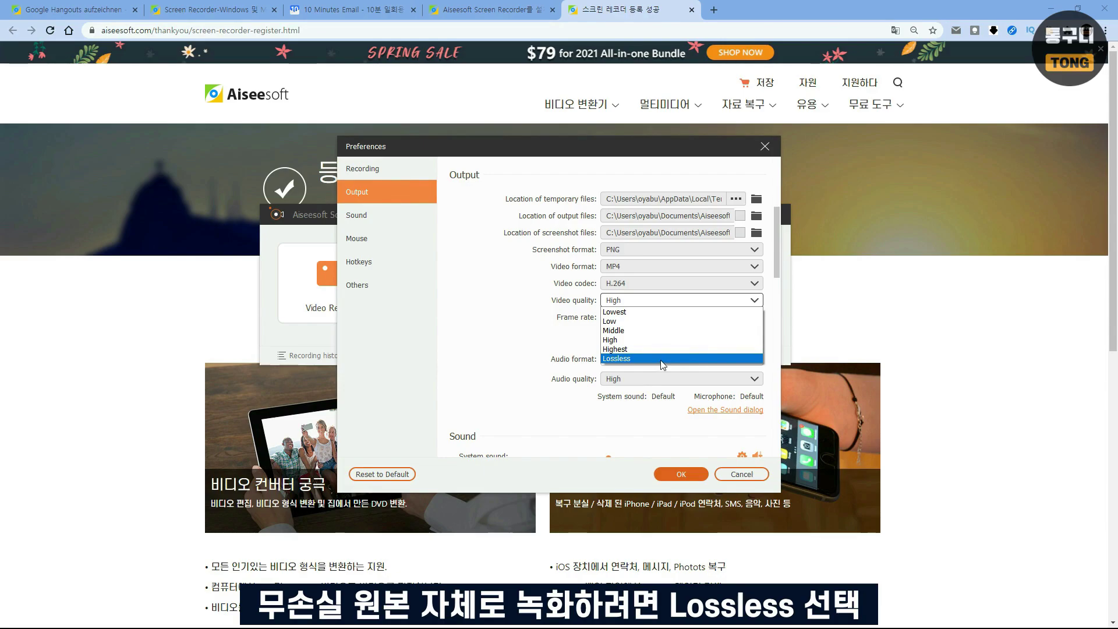
click(518, 345)
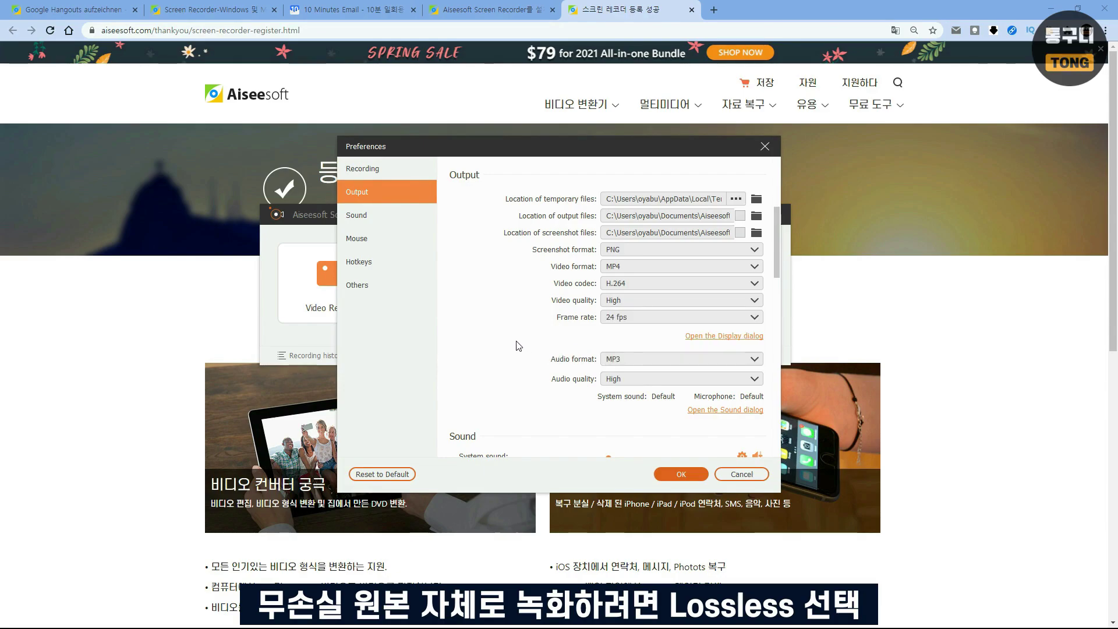
click(653, 317)
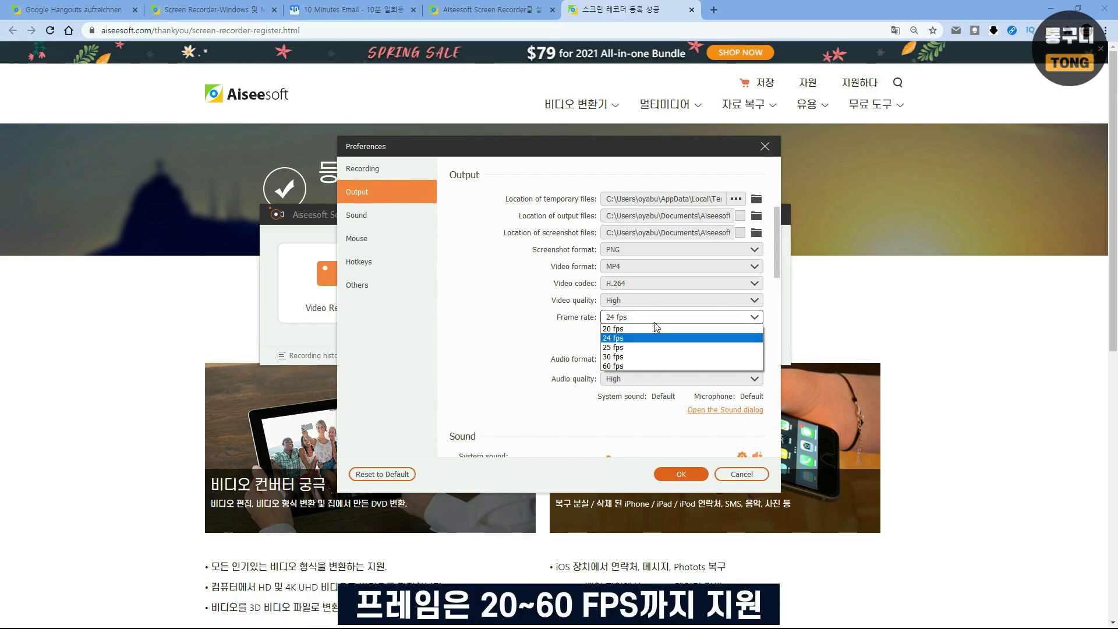
click(627, 367)
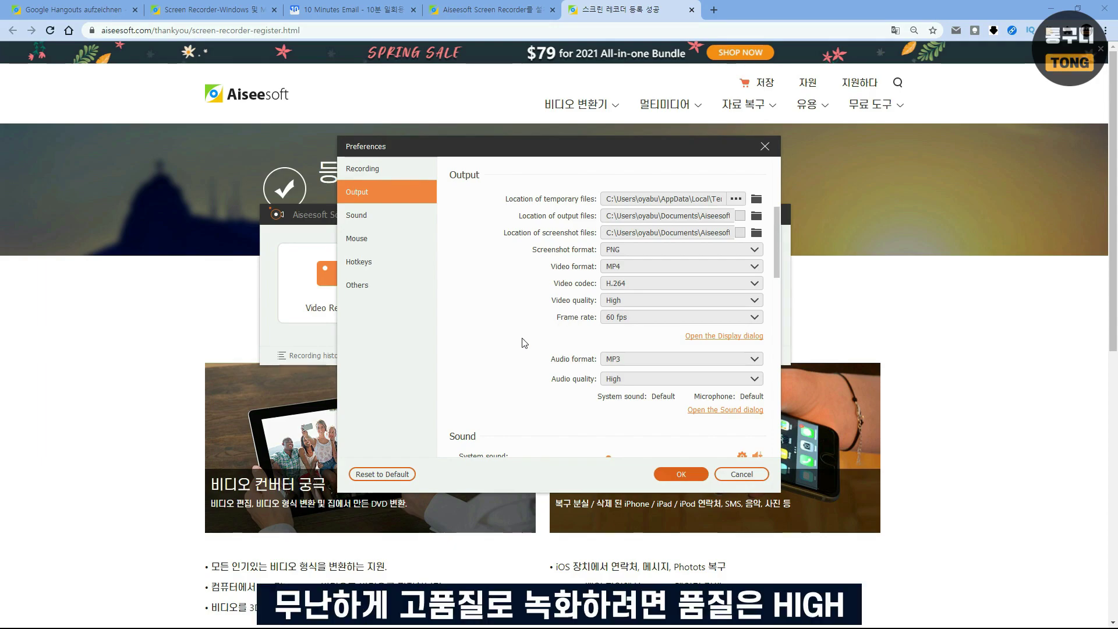
click(619, 301)
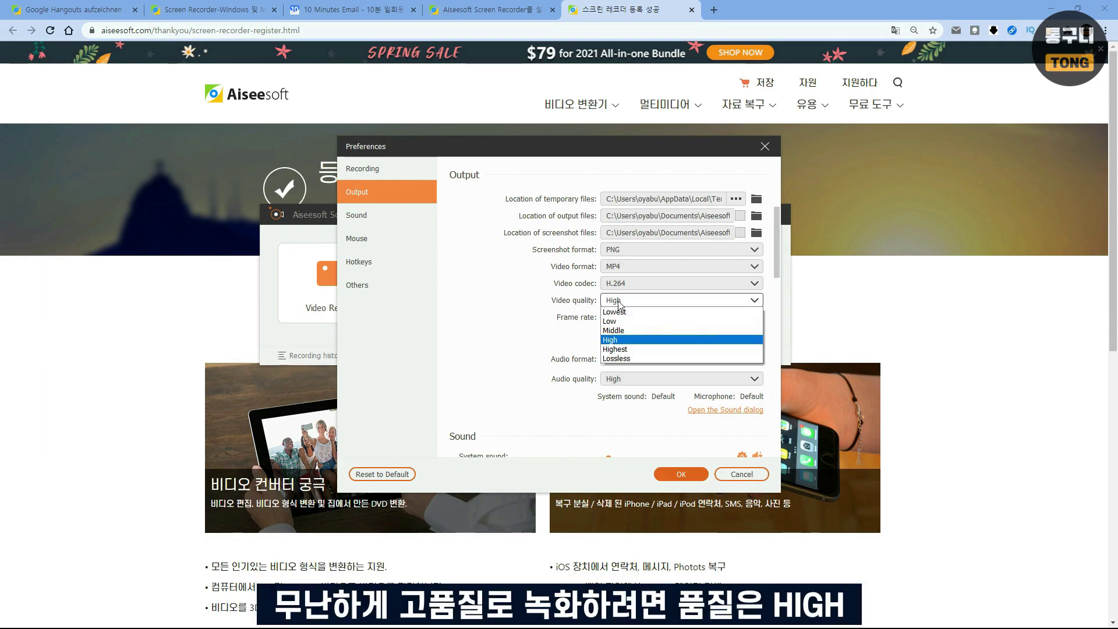
click(620, 340)
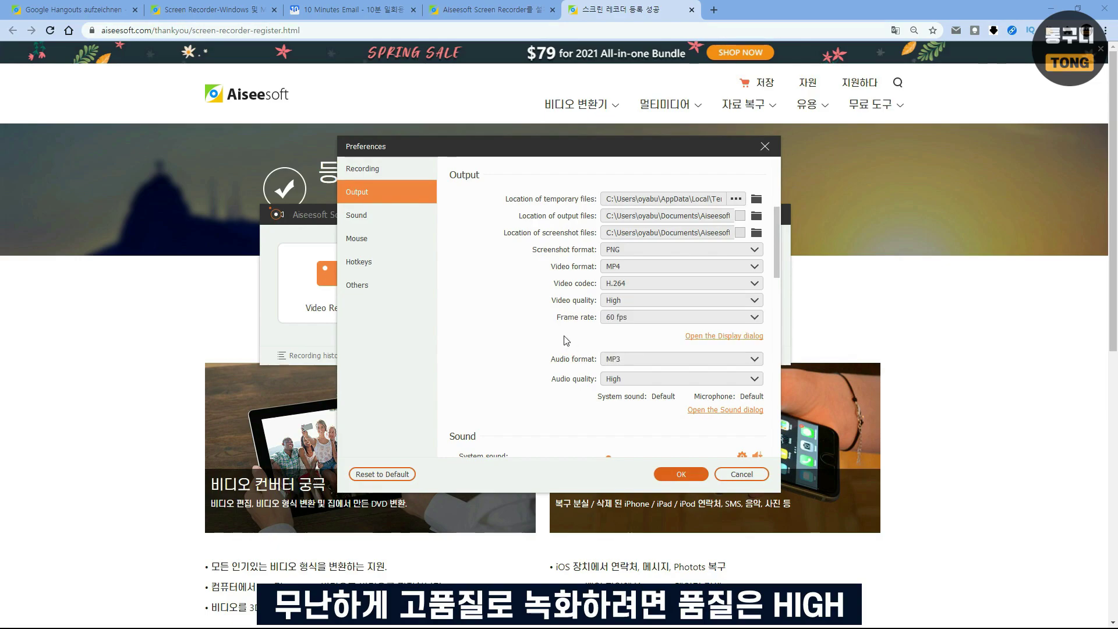
click(637, 319)
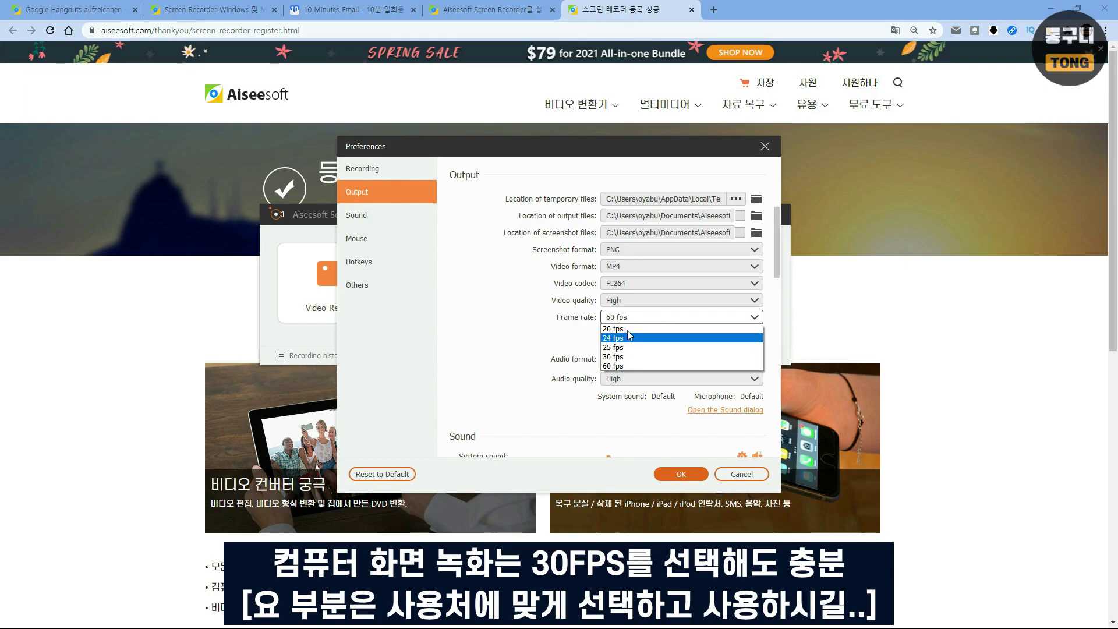
click(620, 366)
- Select MP3 as the audio format and look over the available audio quality levels
click(640, 358)
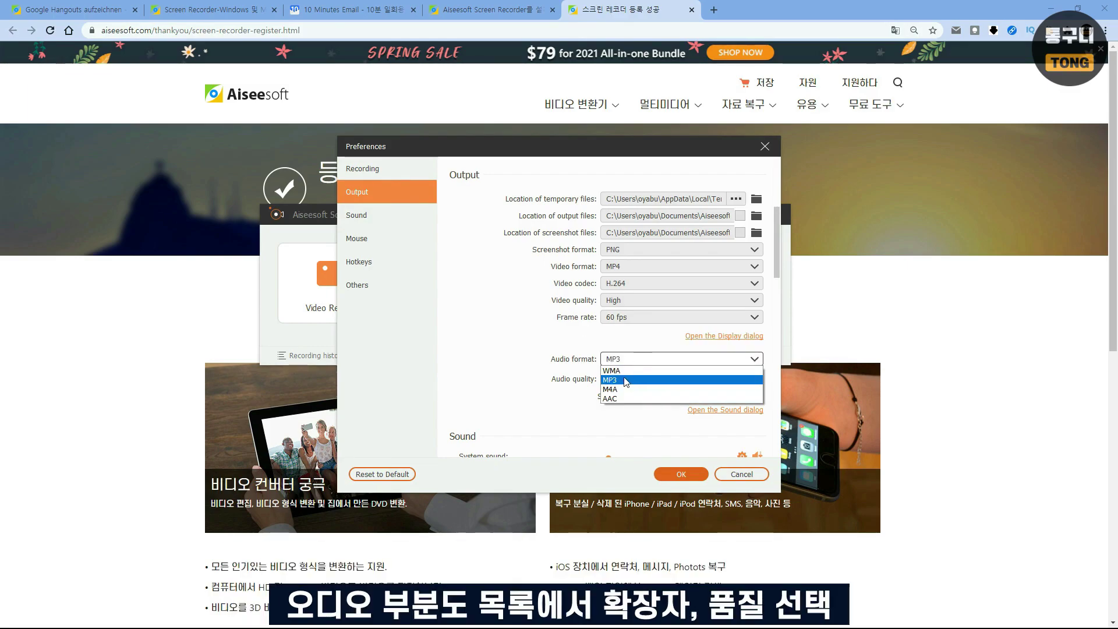
click(626, 380)
click(693, 381)
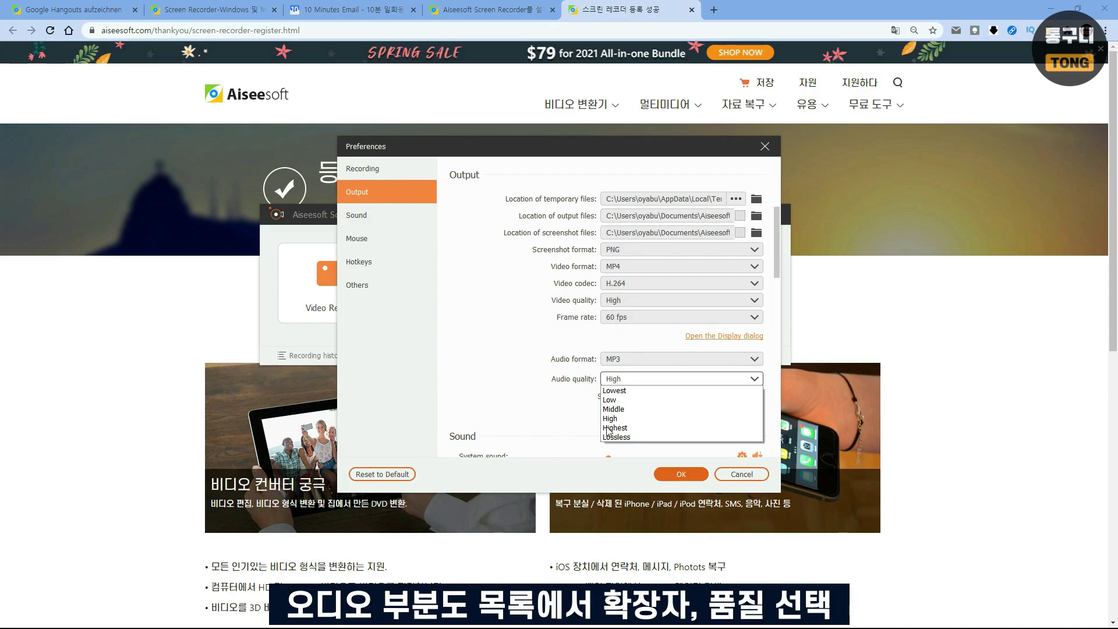
click(440, 363)
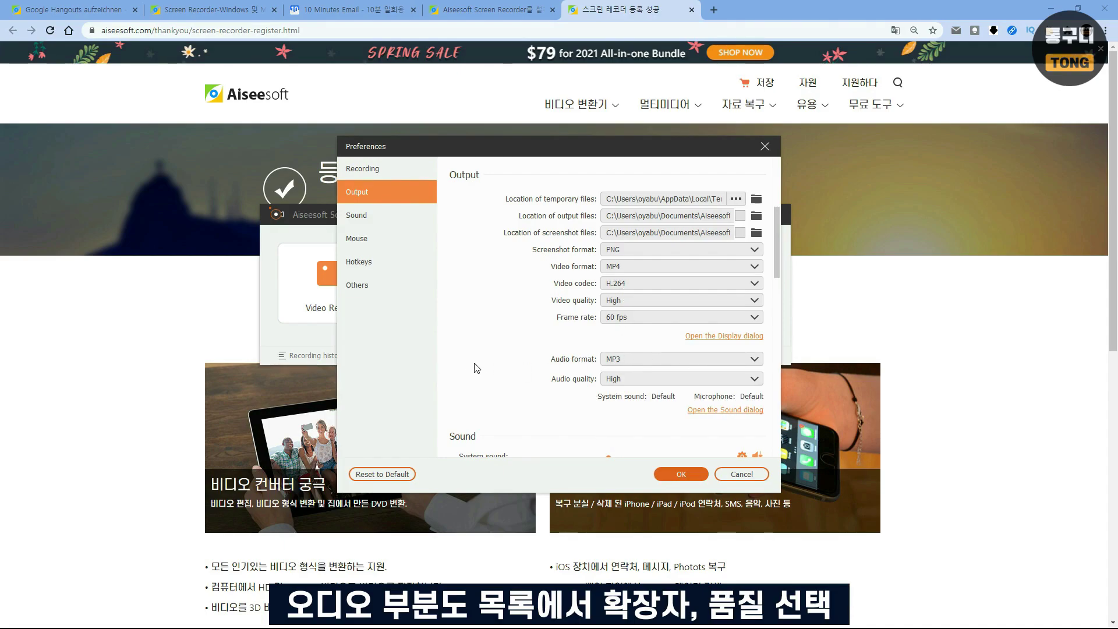
- Go to the sound preferences and examine the Windows playback devices available for system sound
scroll(493, 345, down, 2)
scroll(495, 349, down, 3)
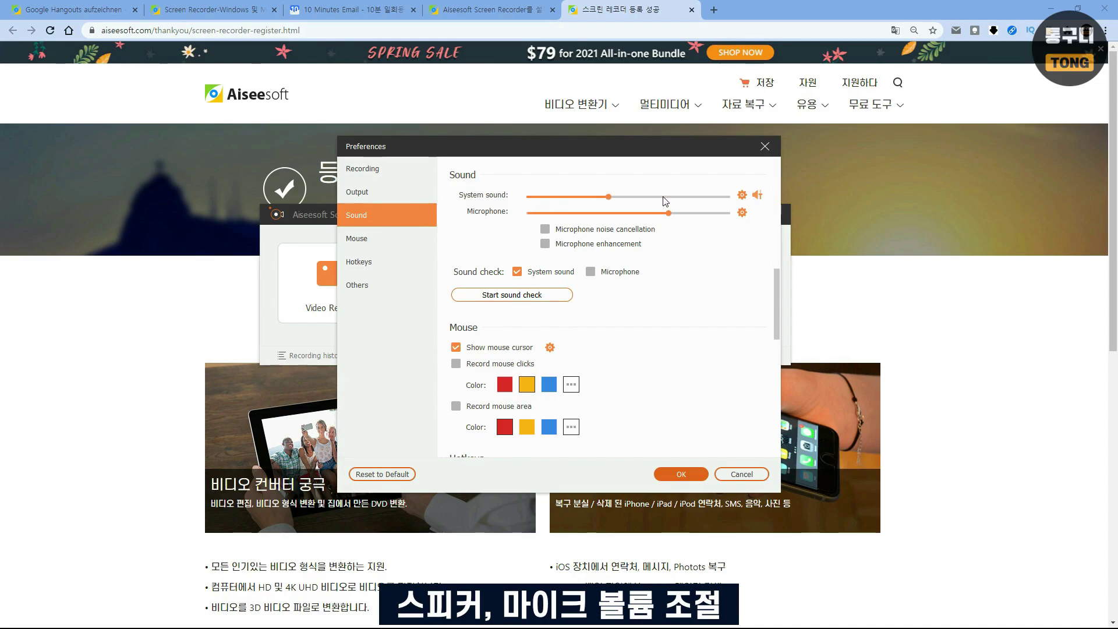
click(743, 197)
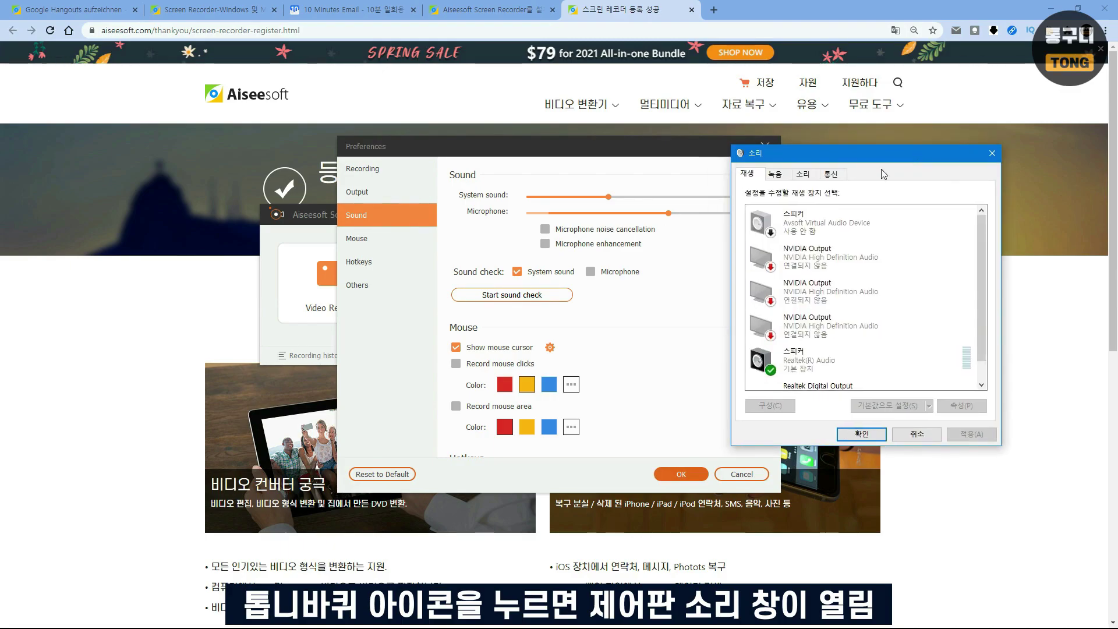
scroll(874, 314, down, 1)
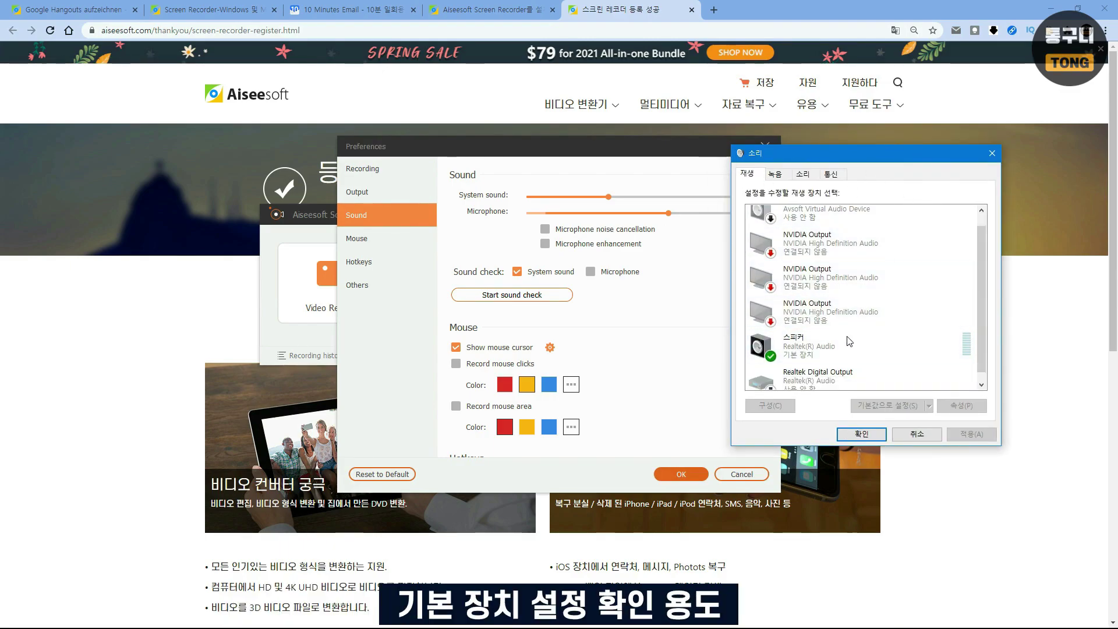
scroll(822, 349, up, 1)
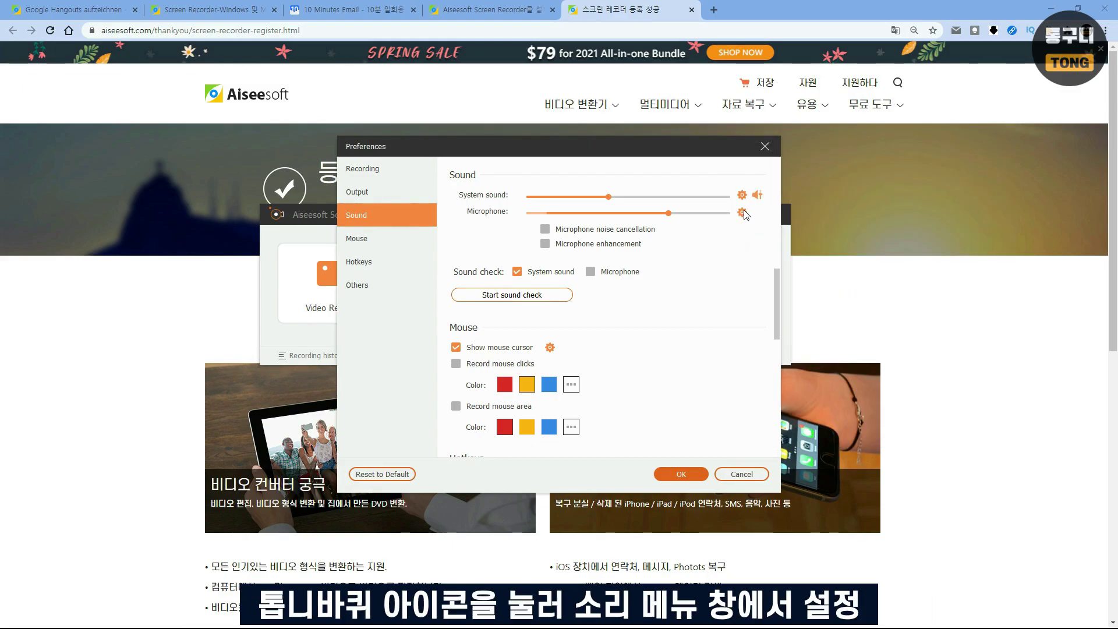
- Examine the Windows recording devices for the microphone and their default-device options, and close the sound window
click(743, 212)
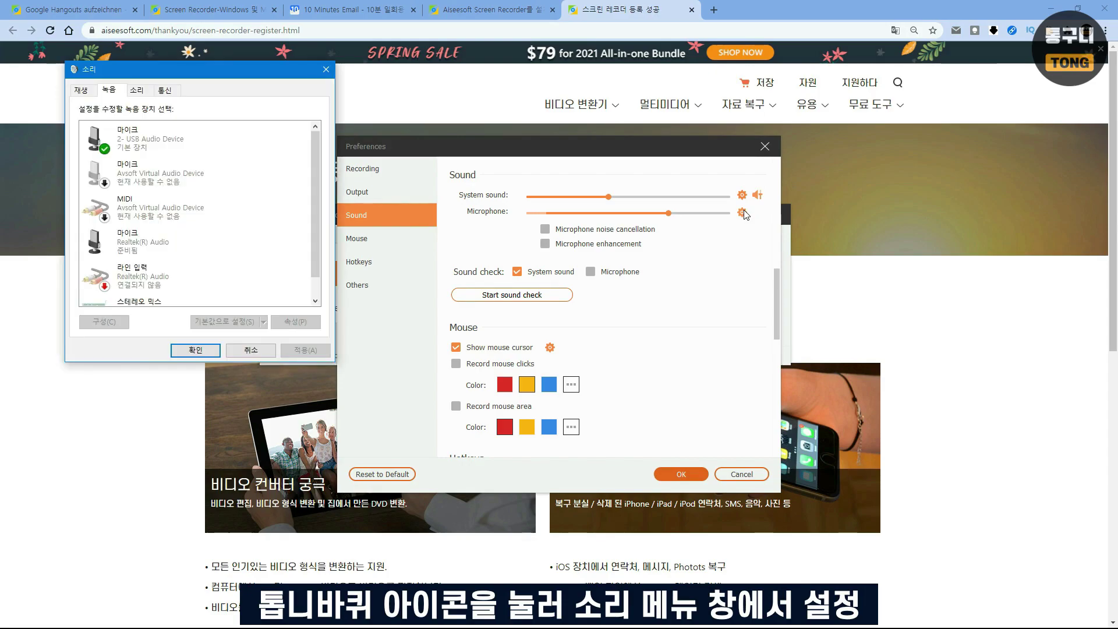
drag(199, 81, 275, 146)
right_click(268, 221)
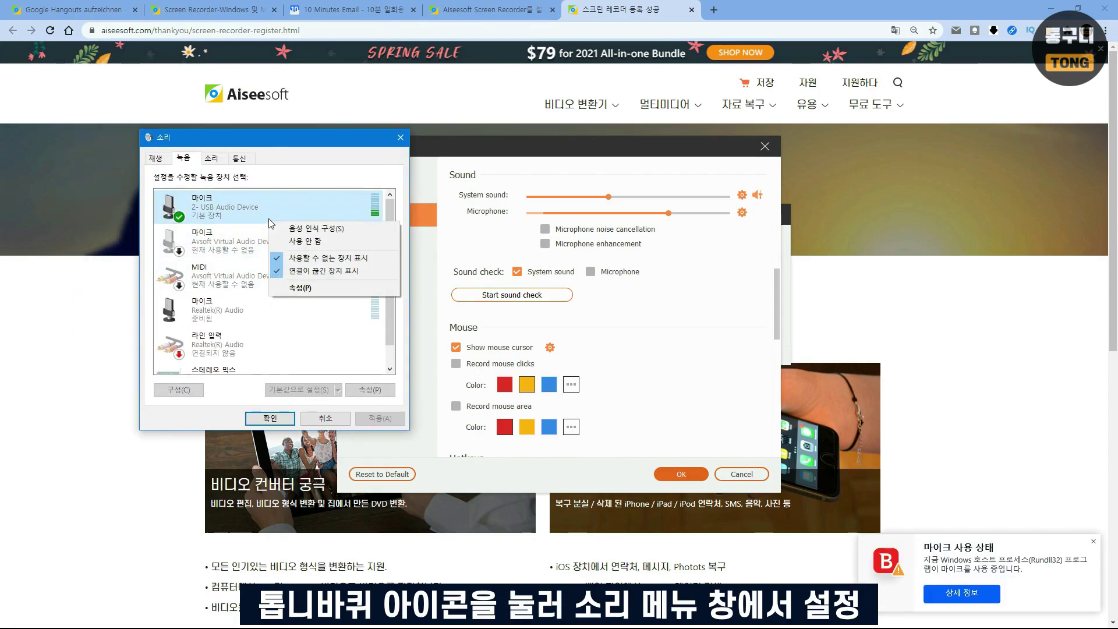
right_click(294, 196)
right_click(239, 243)
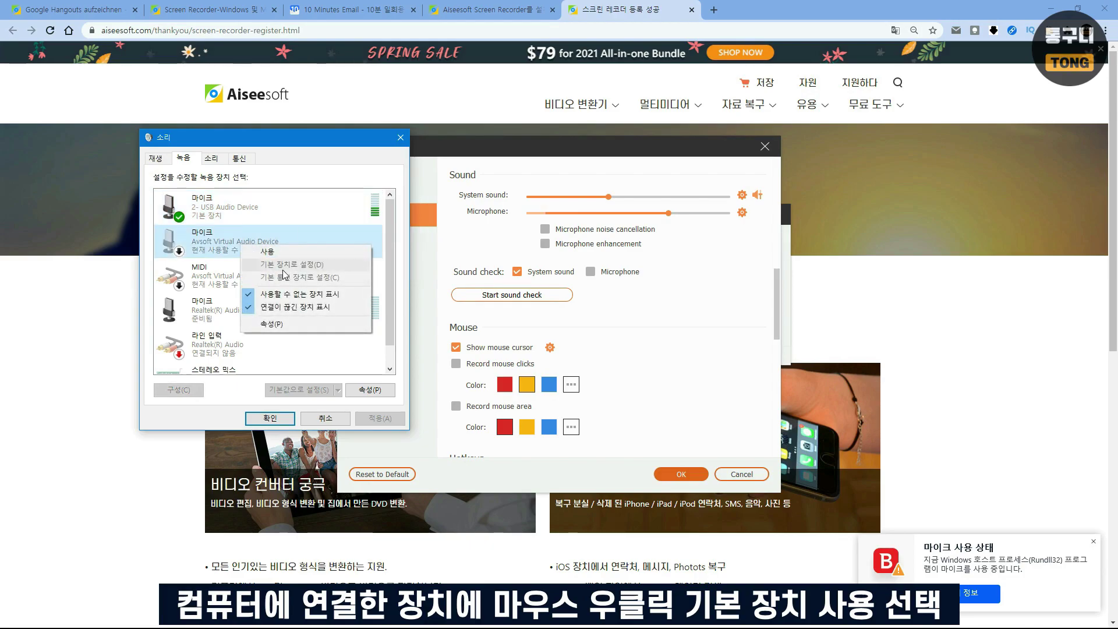
click(400, 138)
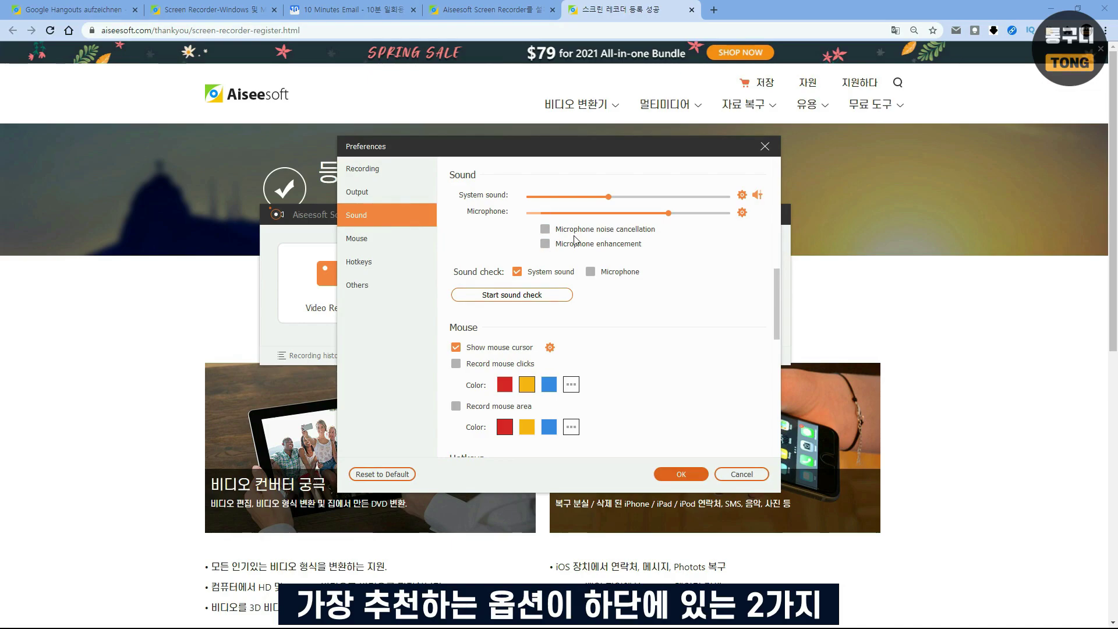
- Try the microphone noise cancellation option, and turn it off again
click(543, 231)
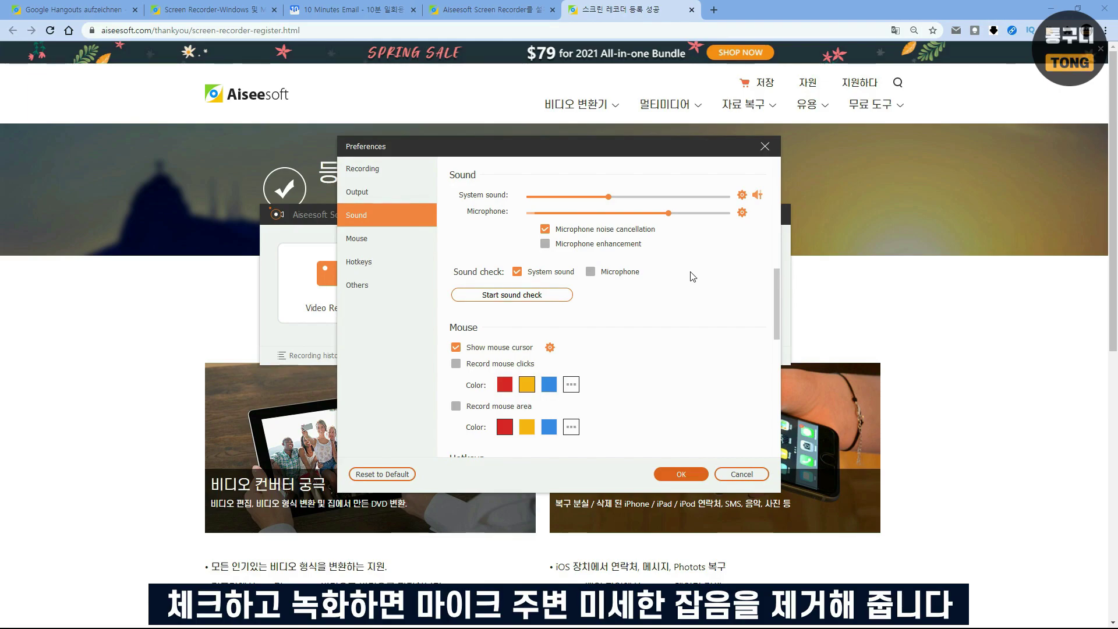
click(574, 242)
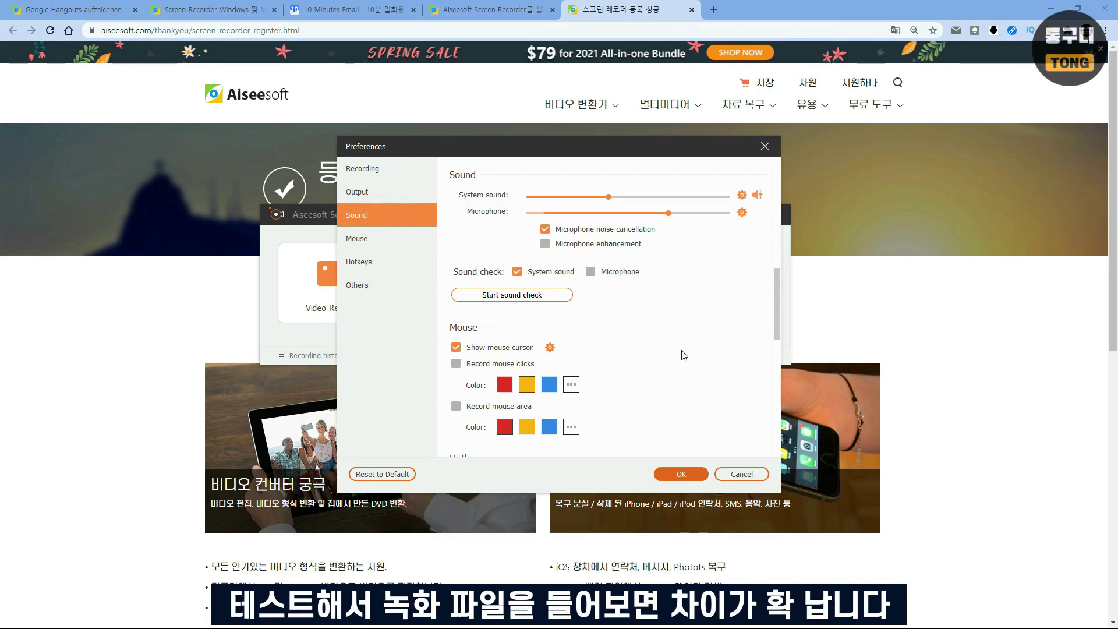
click(545, 229)
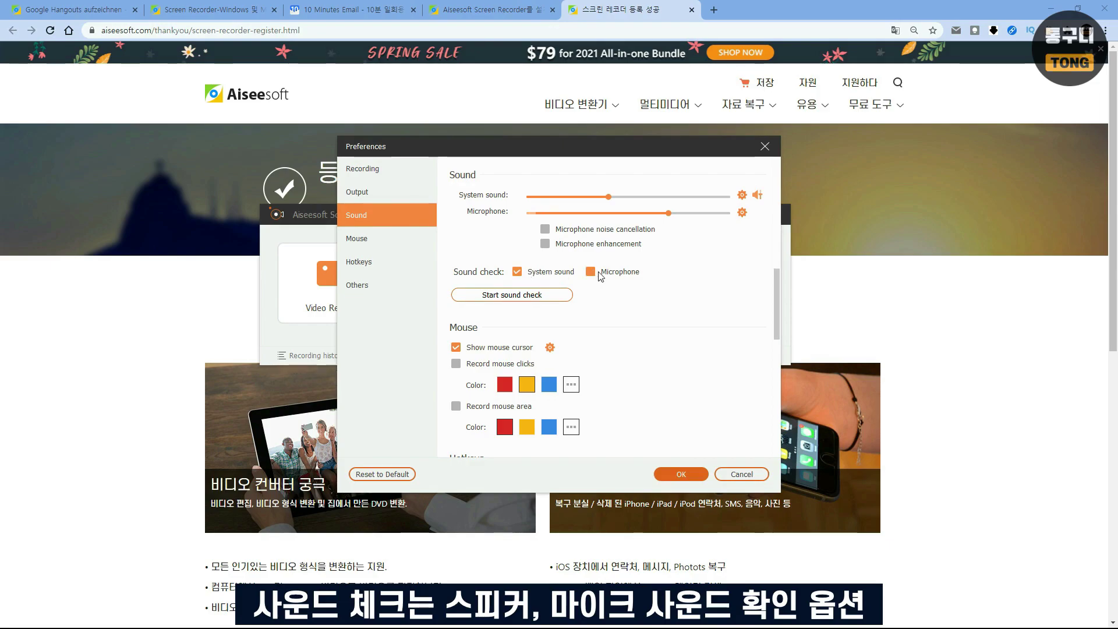
- Toggle the microphone option for the sound check and look through the mouse and hotkey preferences
click(591, 272)
scroll(641, 302, down, 3)
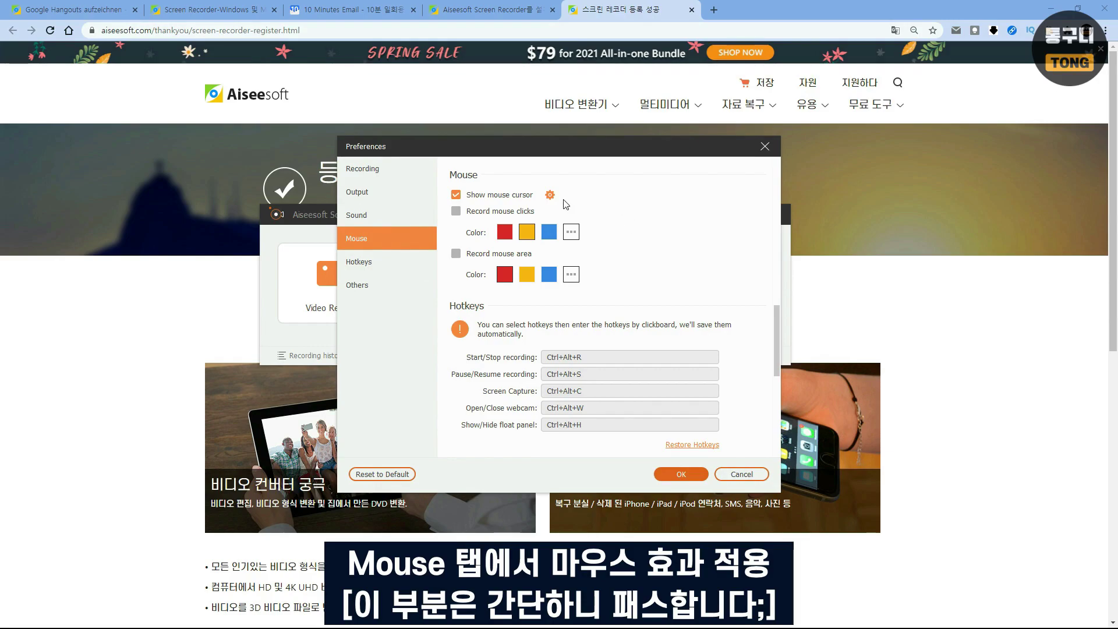
scroll(550, 206, down, 3)
- Turn off automatic update checks, make closing the main panel exit the program, and save the preferences
click(390, 283)
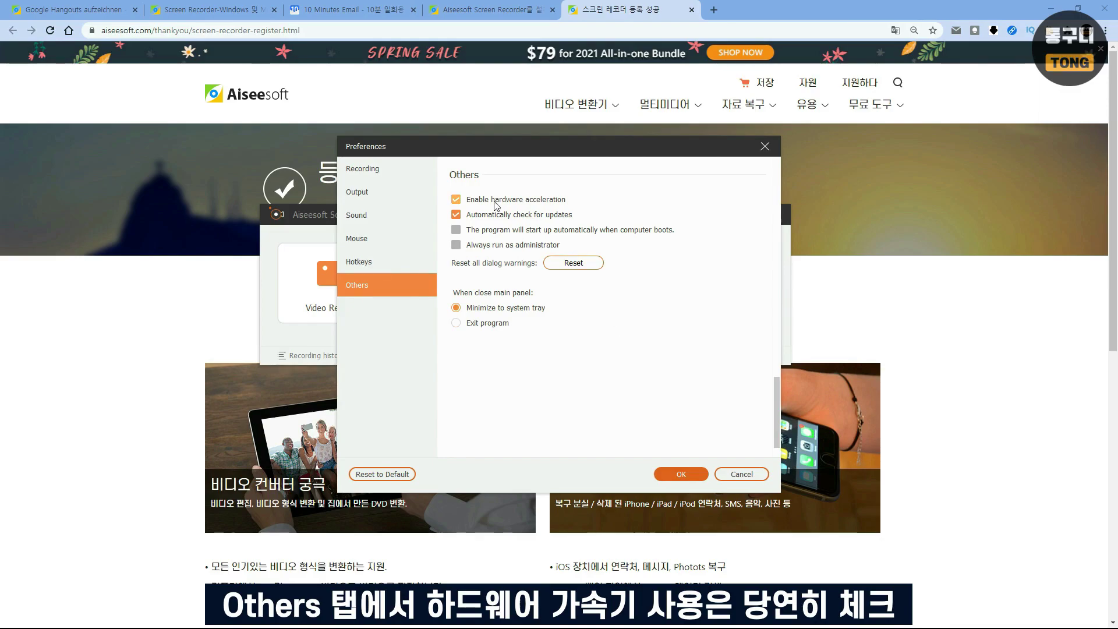
click(457, 216)
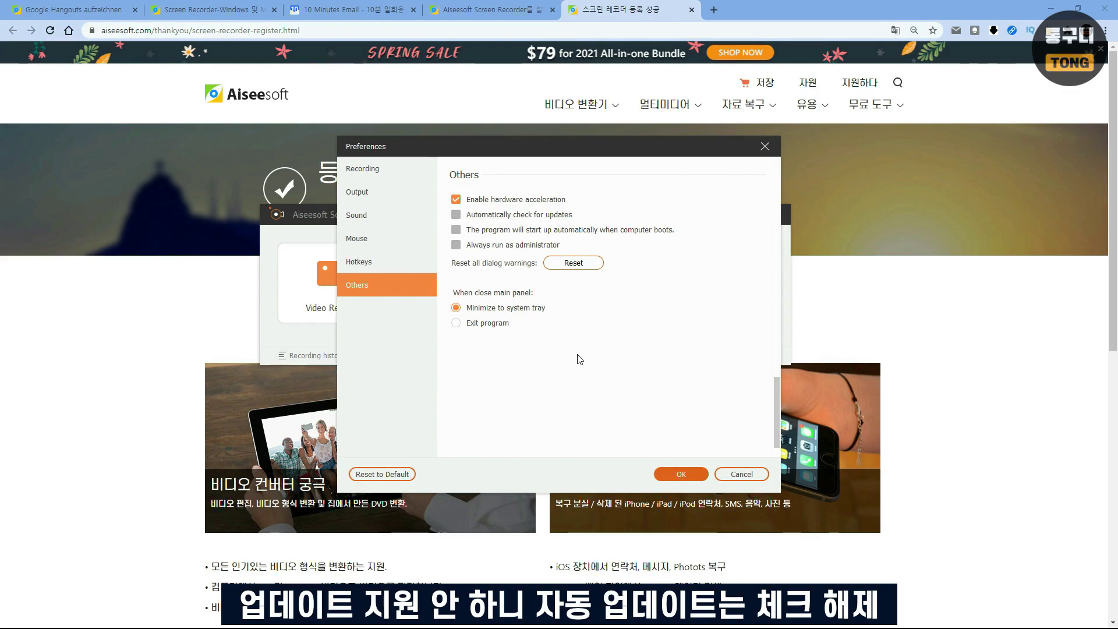
click(501, 305)
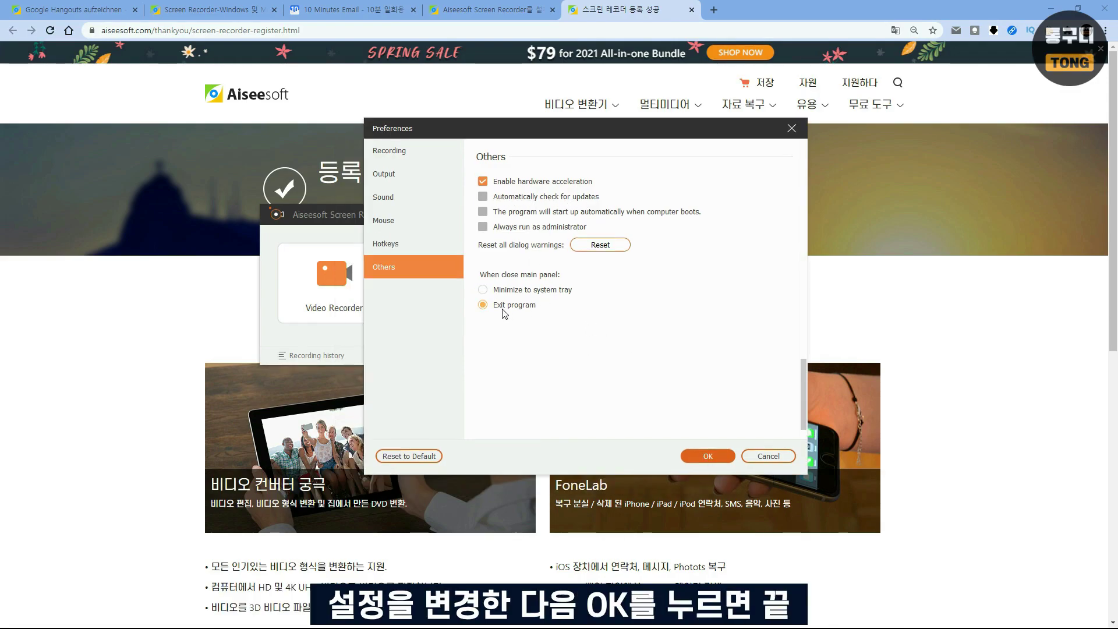
click(708, 456)
- Open the Video Recorder with the full screen as its recording area, and view the custom region options
drag(558, 208, 583, 178)
click(381, 250)
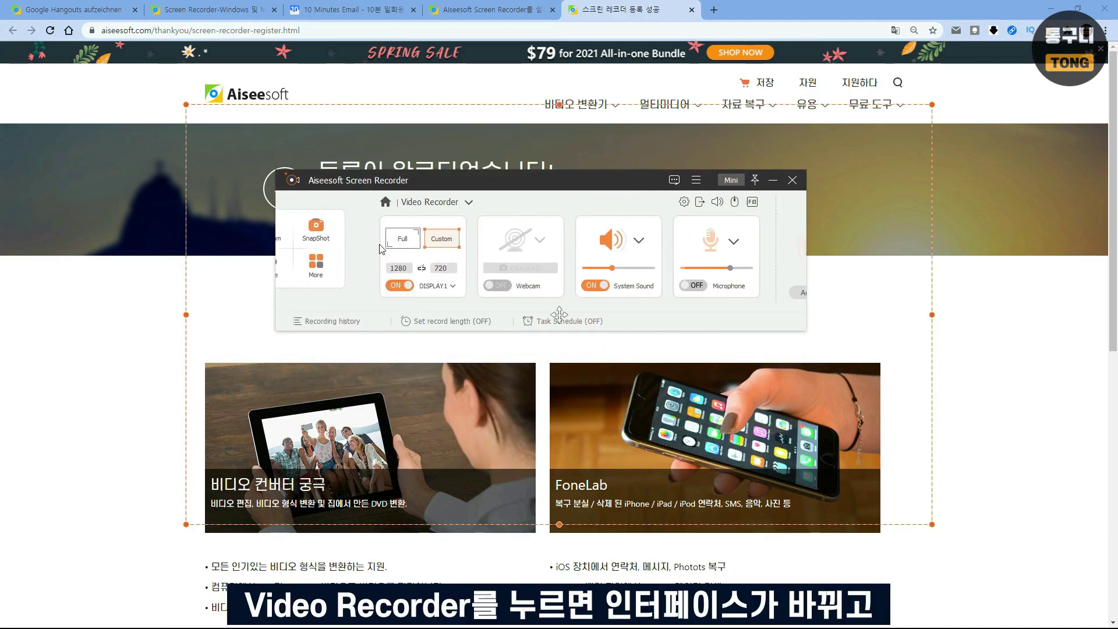
drag(560, 339, 554, 300)
click(322, 240)
click(355, 241)
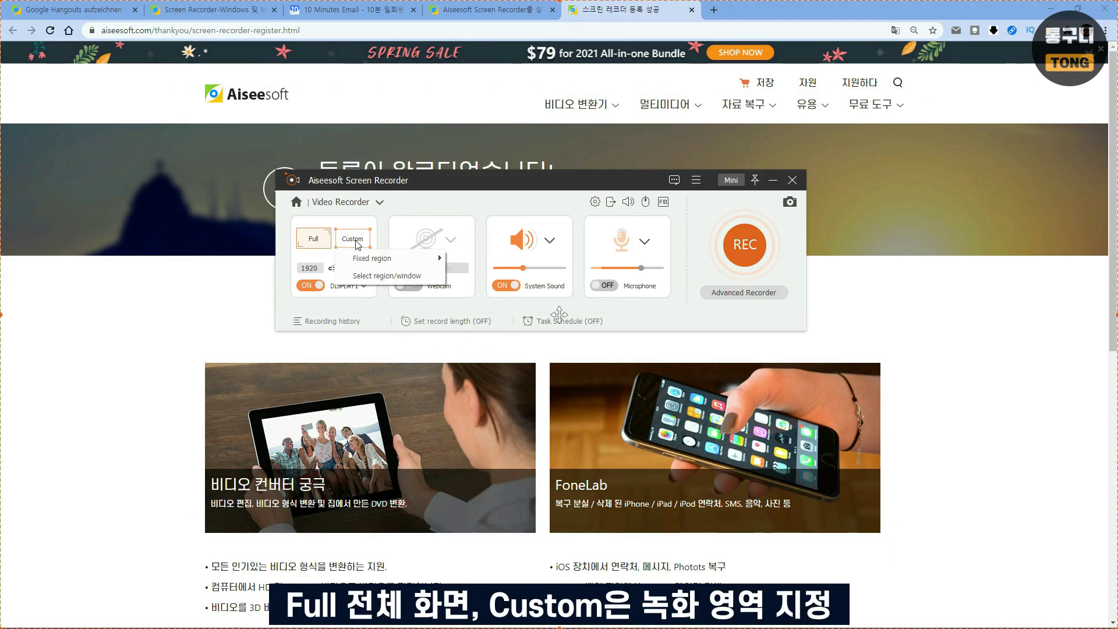
mouse_move(409, 259)
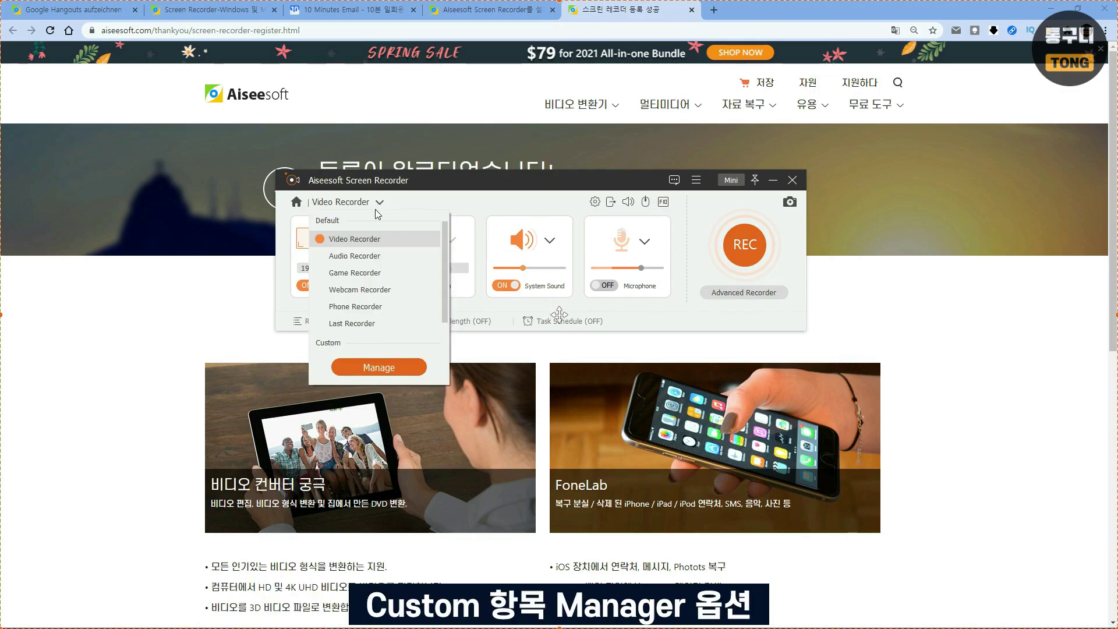
- Open the custom preset manager and set the preset's record area to a custom region of 1520 x 827
click(392, 371)
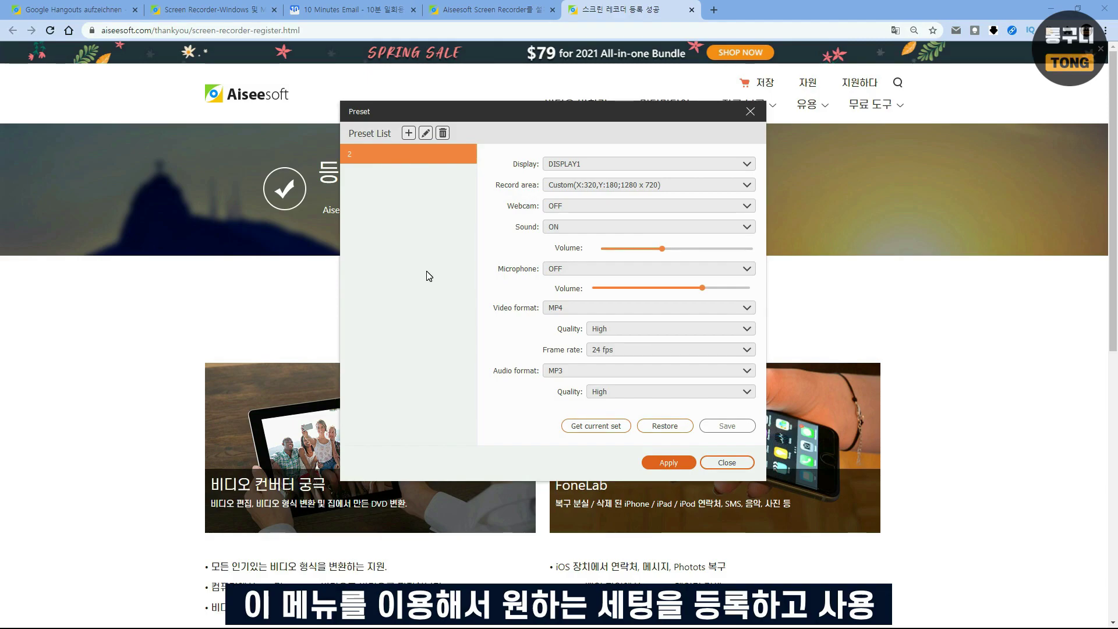
click(747, 184)
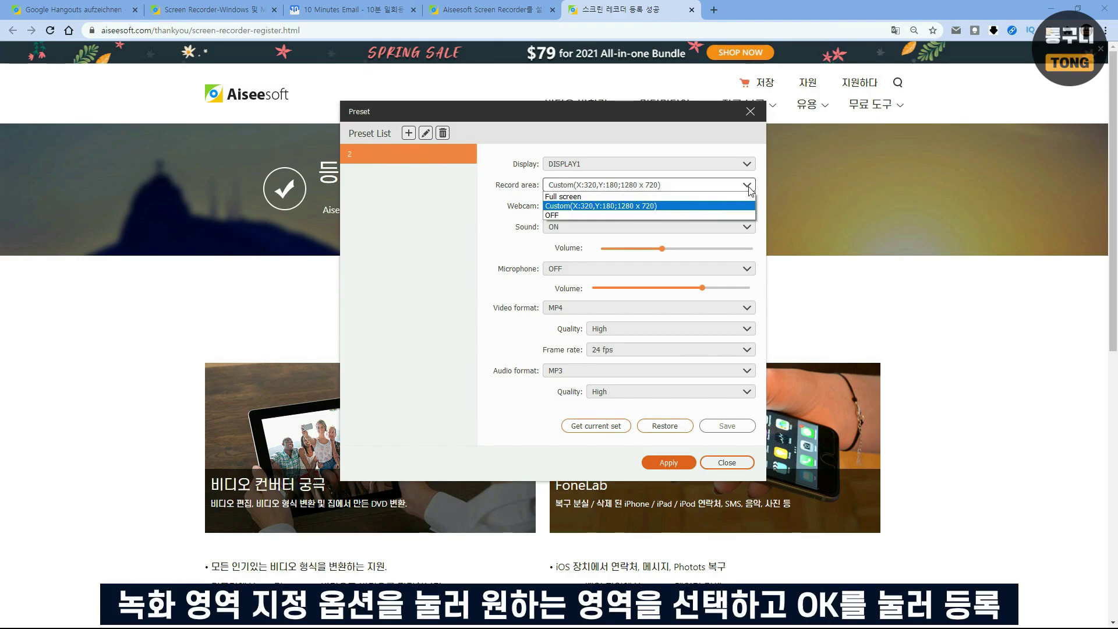
click(605, 212)
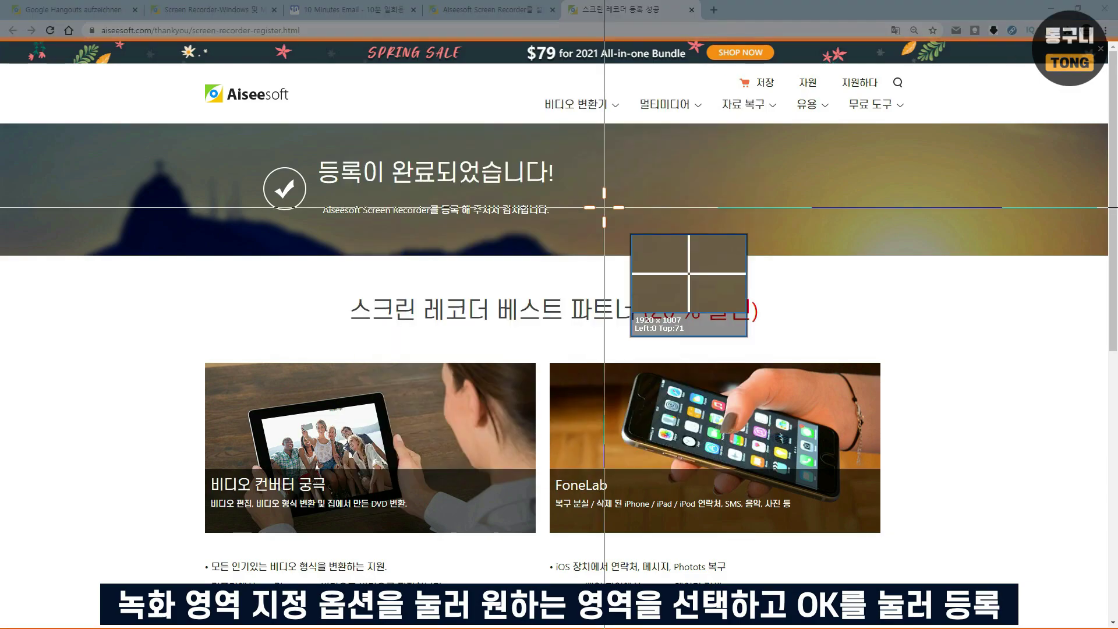
click(502, 404)
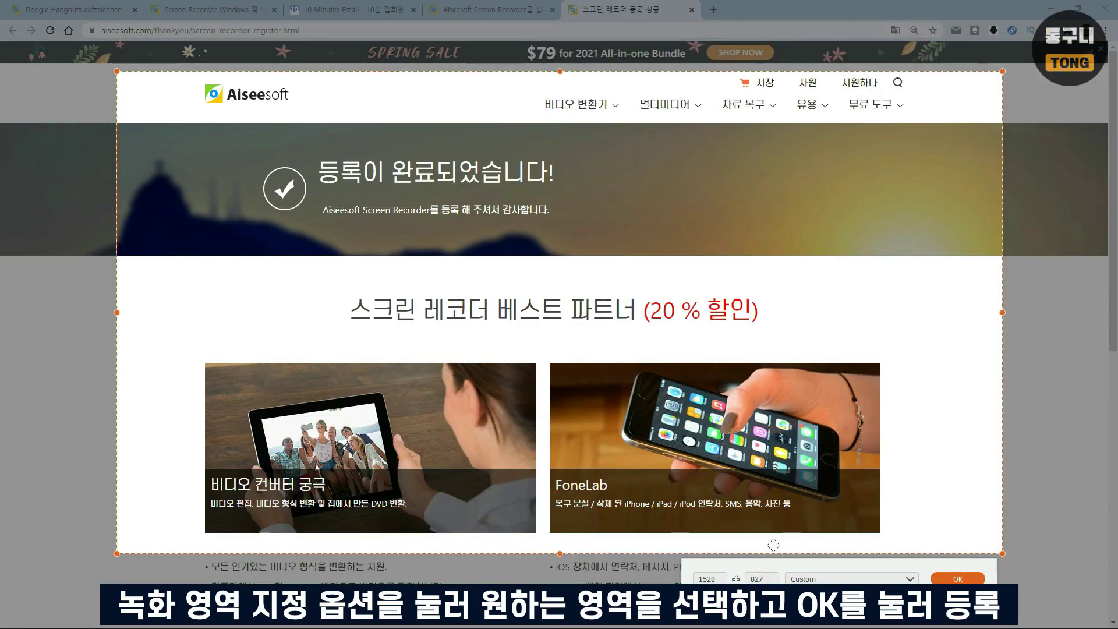
click(958, 578)
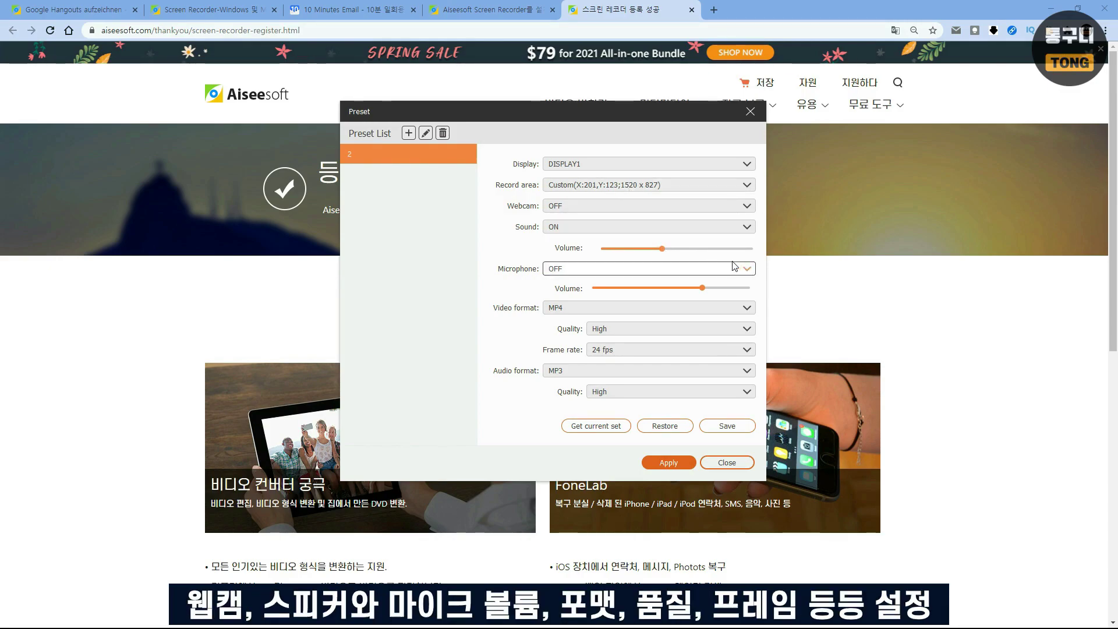
- Turn the preset's microphone on, set its frame rate to 60 fps, and apply the preset
click(621, 273)
click(617, 288)
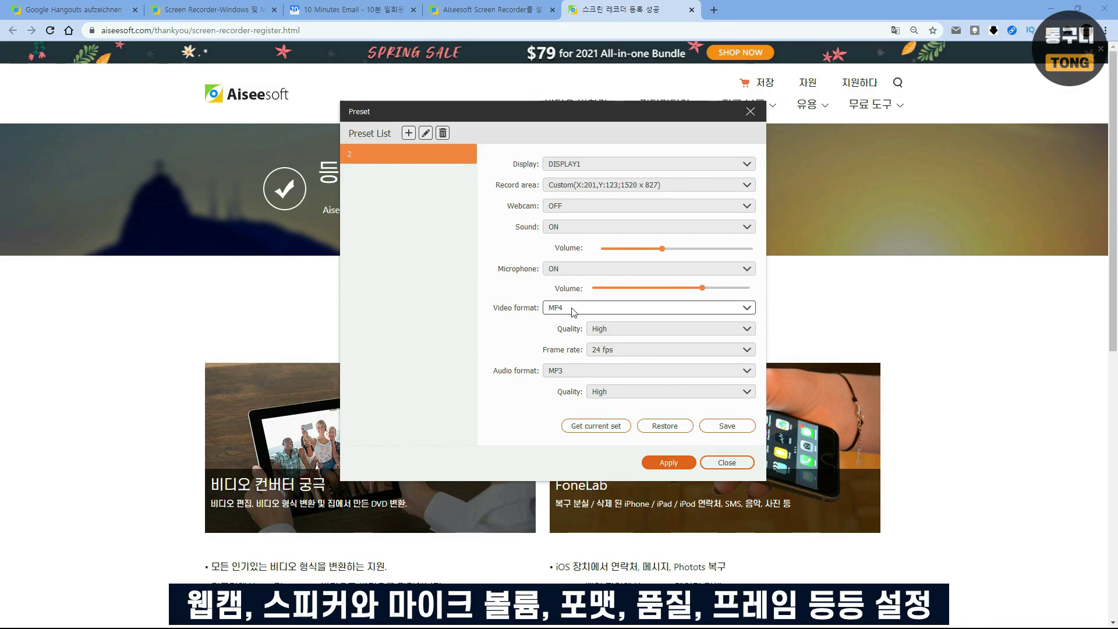
click(744, 349)
click(669, 398)
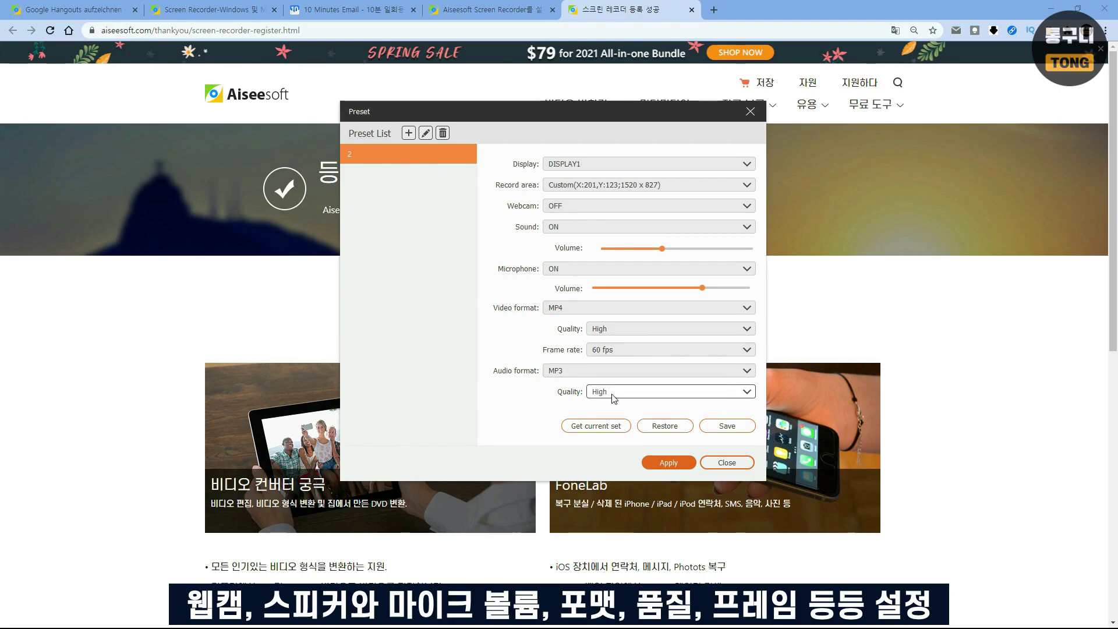
click(668, 466)
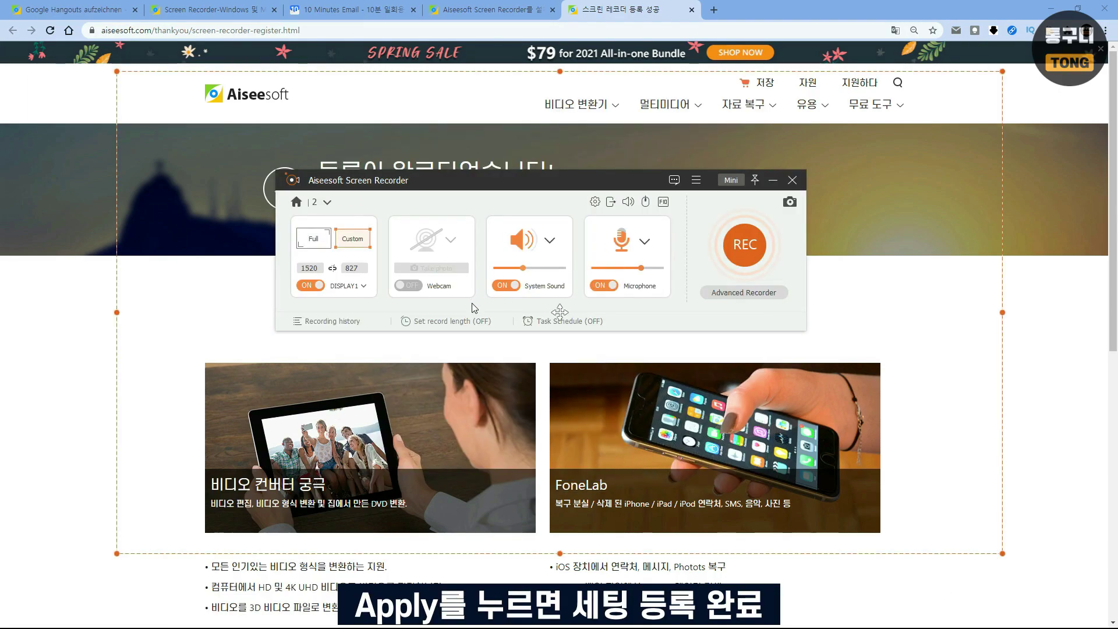
- Load the saved custom preset 2 from the recorder's presets again to replace the full-screen recording area
click(327, 202)
click(331, 340)
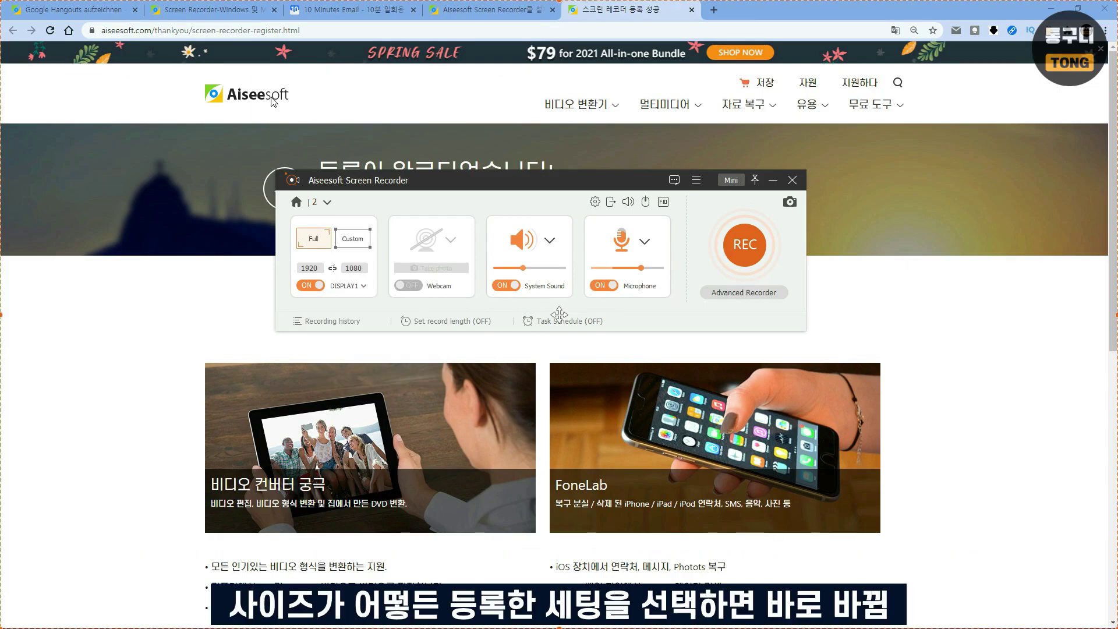
click(323, 203)
click(338, 341)
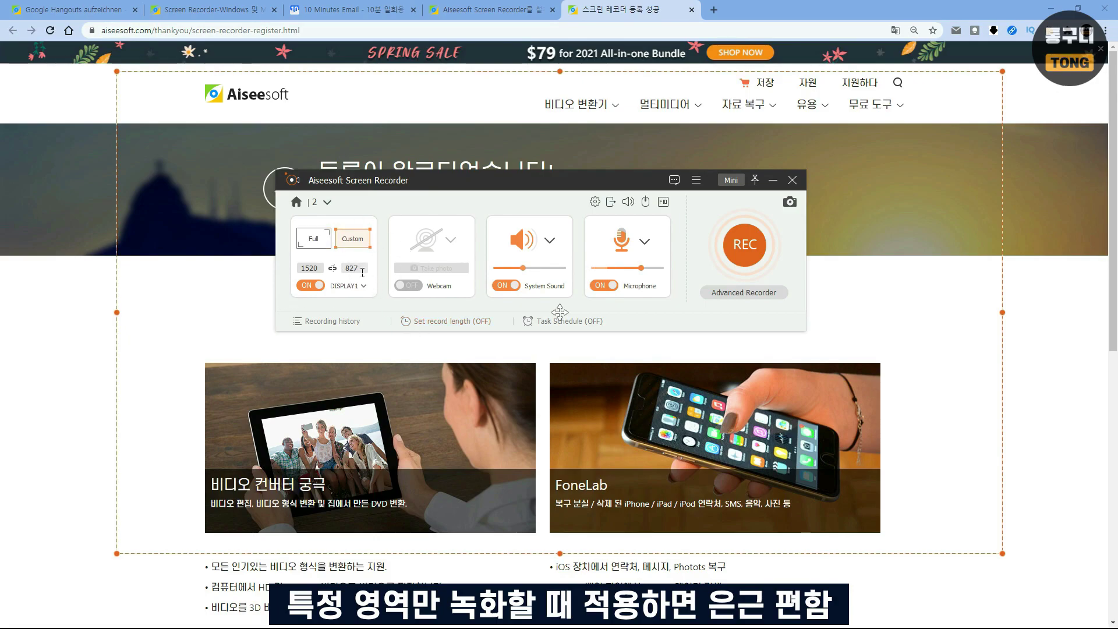
- View the system sound options and the recording history
click(550, 239)
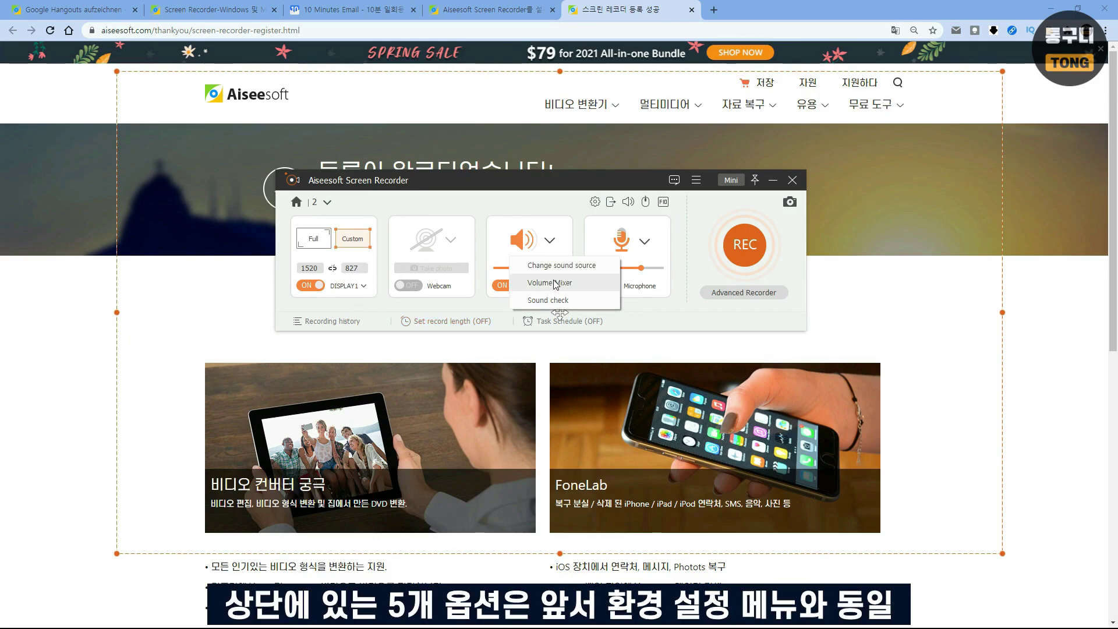
click(544, 202)
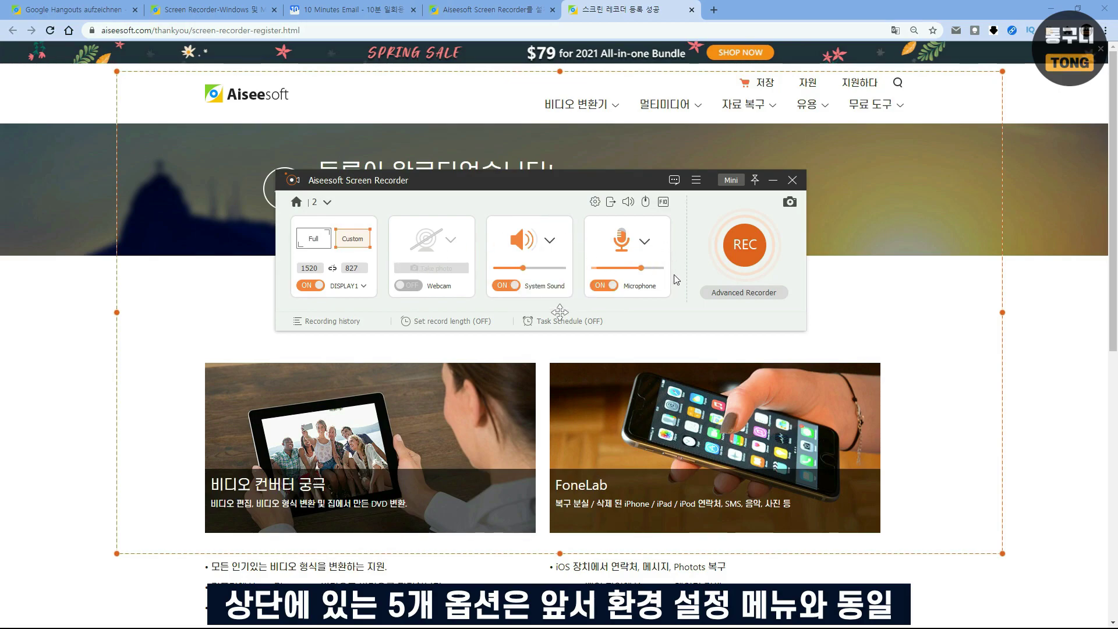
click(308, 321)
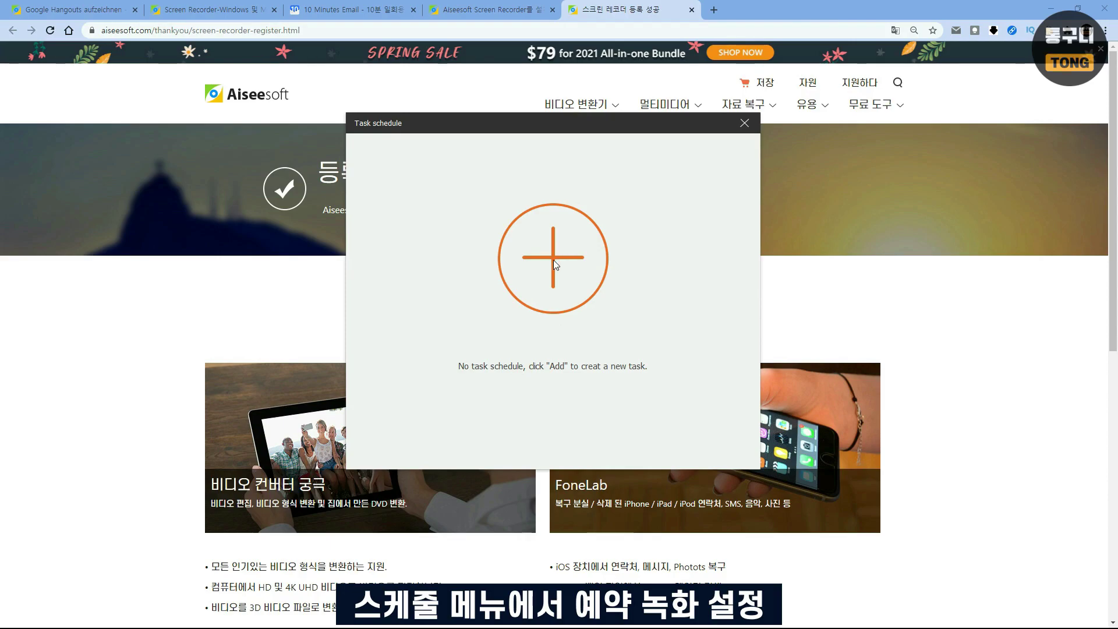
- Create a scheduled recording task named 1 that repeats on every weekday and weekend day, with a record length of 00:03:00
click(553, 260)
text(1)
click(568, 332)
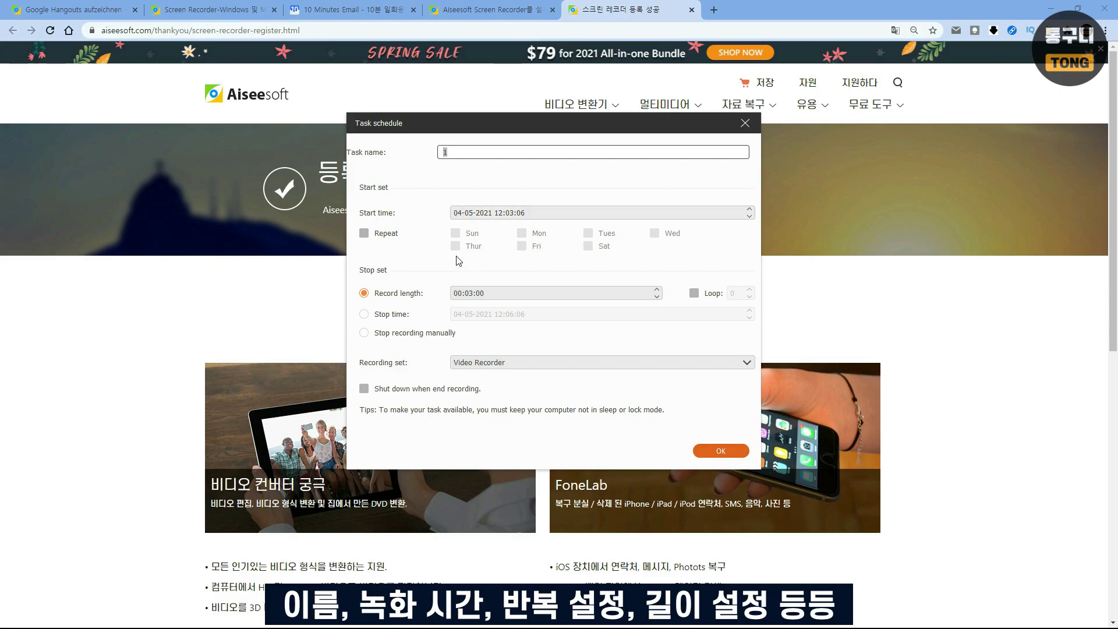
click(366, 235)
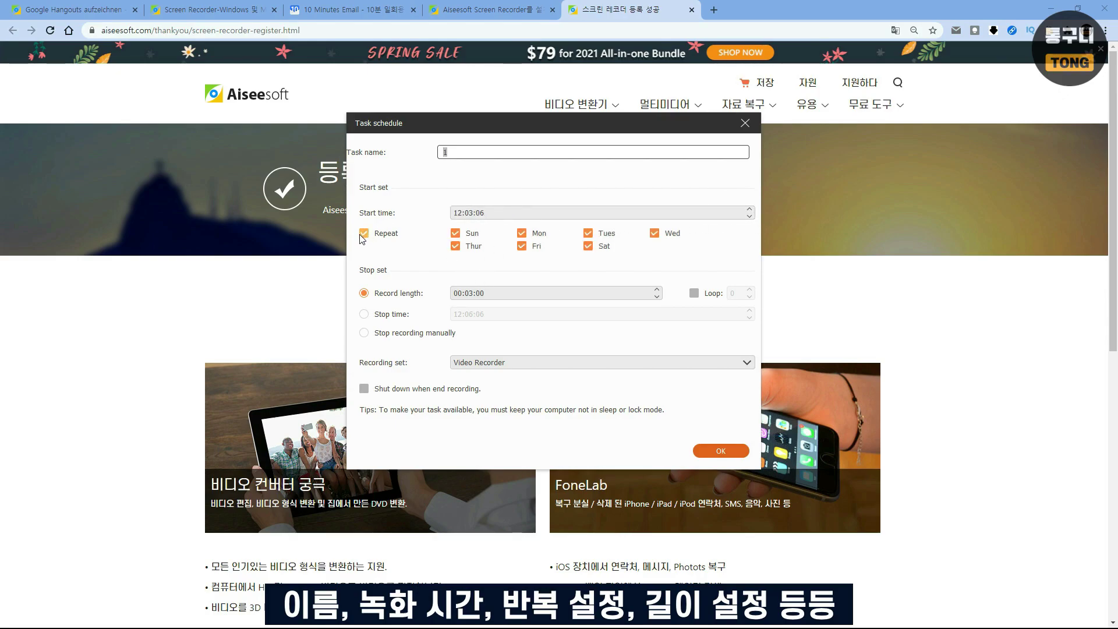
click(469, 294)
double_click(470, 294)
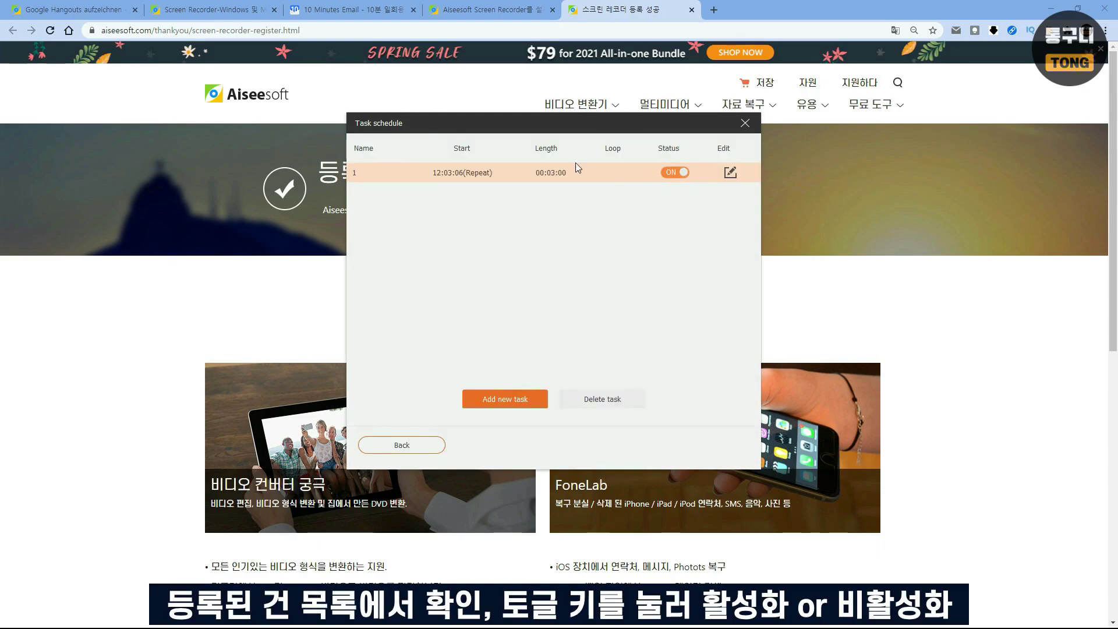
- Switch the scheduled task 1 off and delete it from the task list
click(679, 173)
key(Return)
click(674, 174)
click(666, 342)
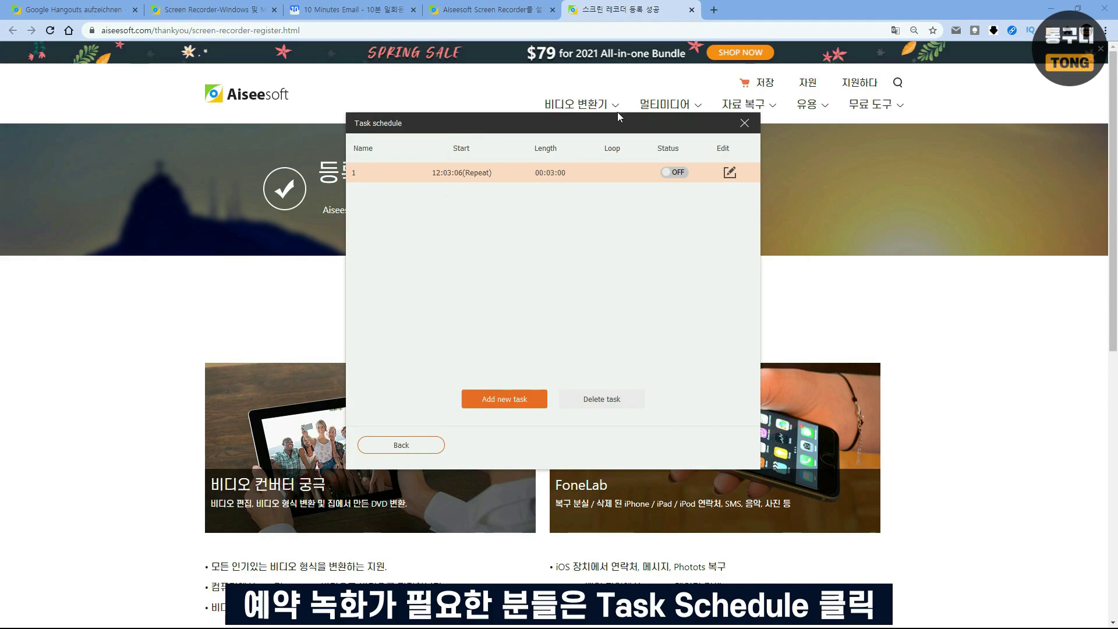
click(602, 399)
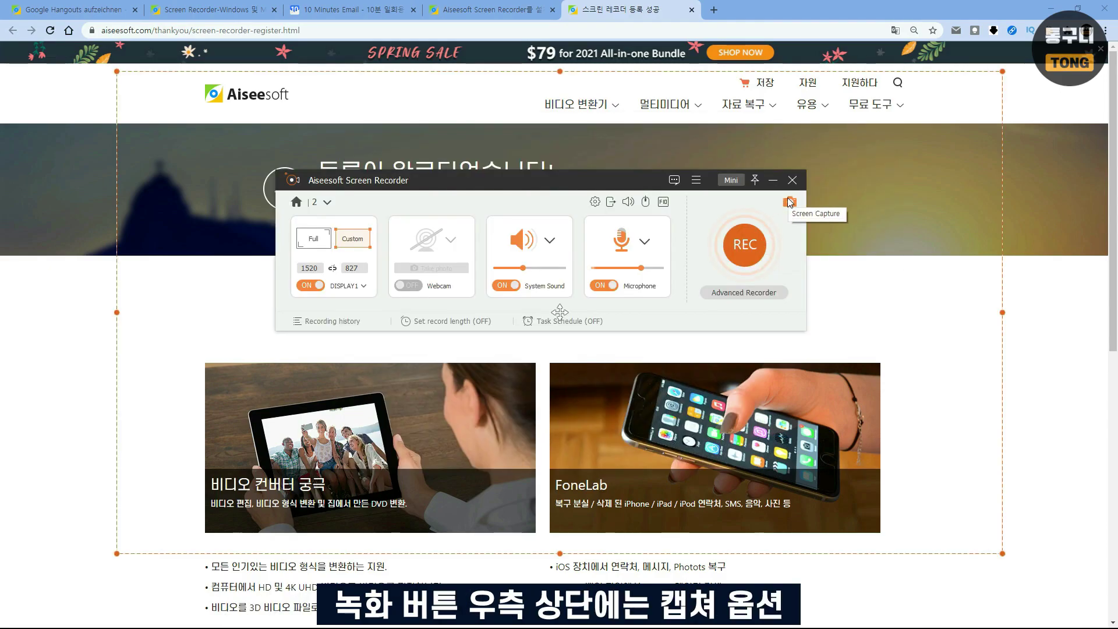
- Record an 854x480 (480p) area around the mouse with the Advanced Recorder, and stop the recording
click(736, 295)
mouse_move(750, 311)
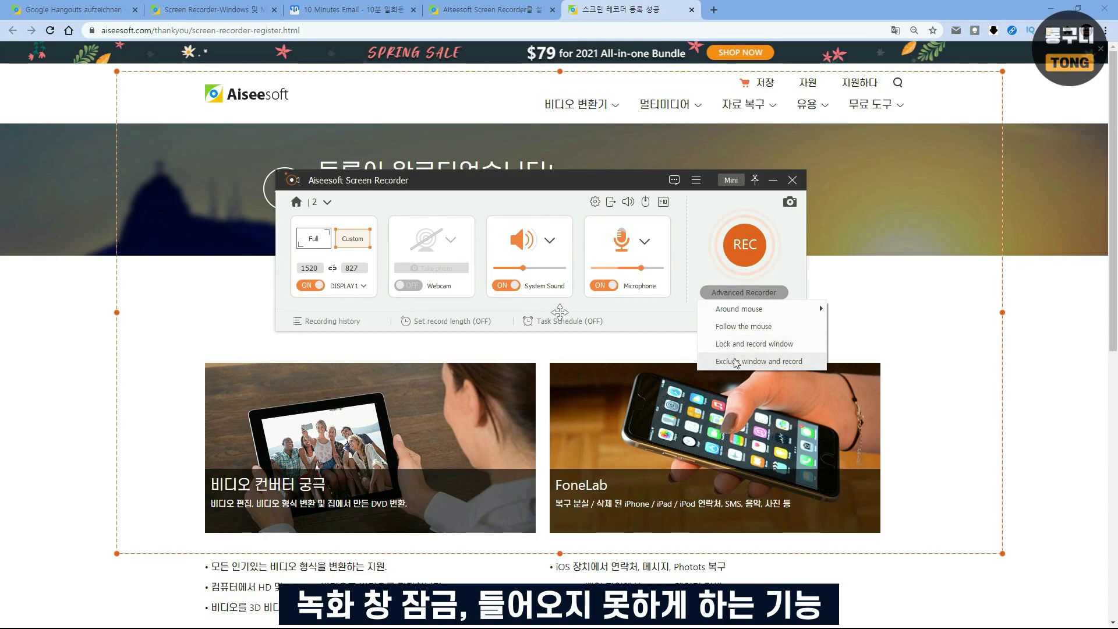
mouse_move(713, 315)
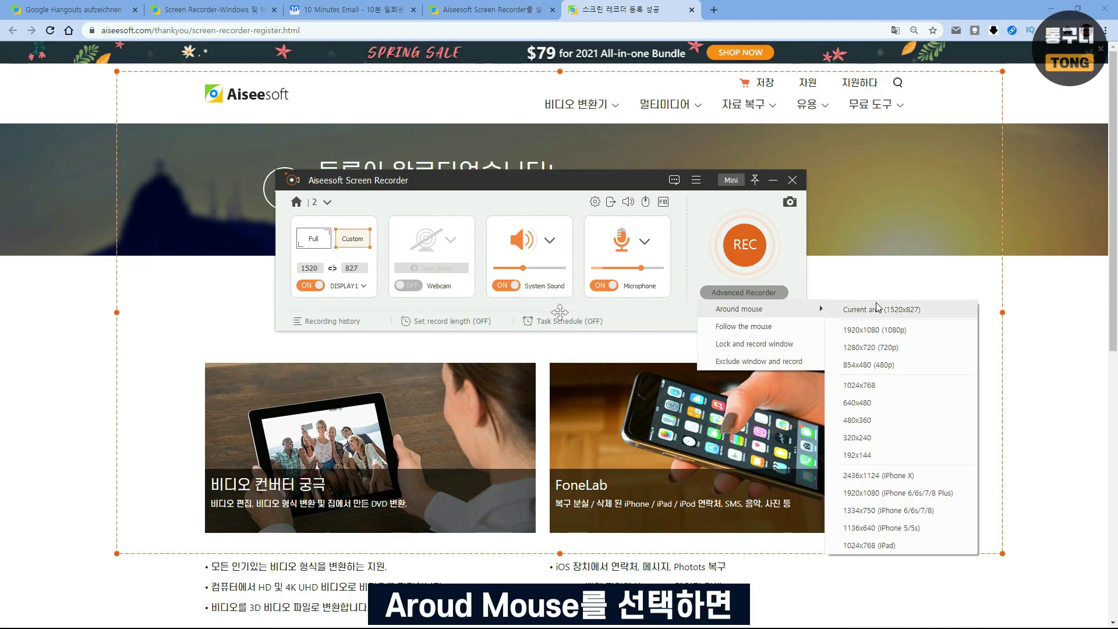
click(867, 364)
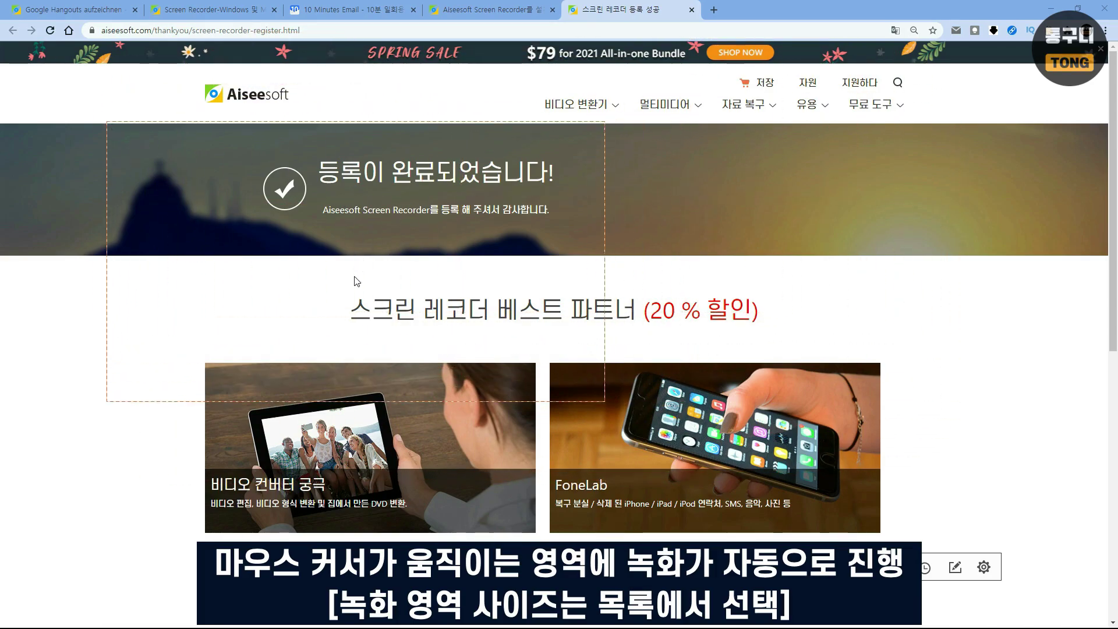
key(ctrl+alt+r)
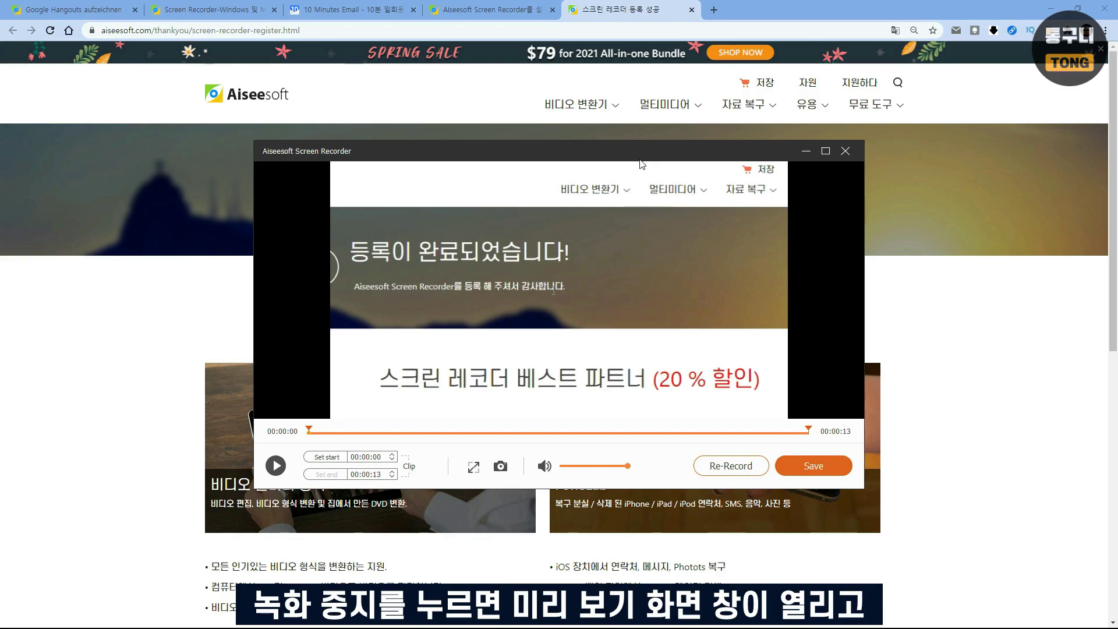
- Discard the recorded clip with Re-Record, and try the Follow the mouse recording mode
drag(616, 149, 597, 99)
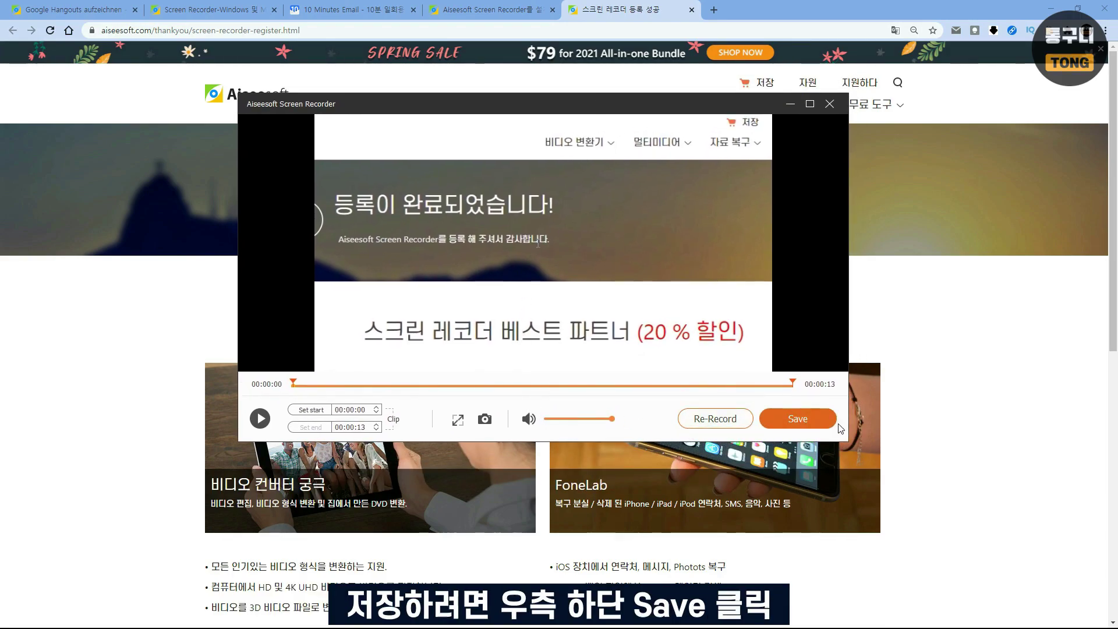
click(716, 420)
click(647, 304)
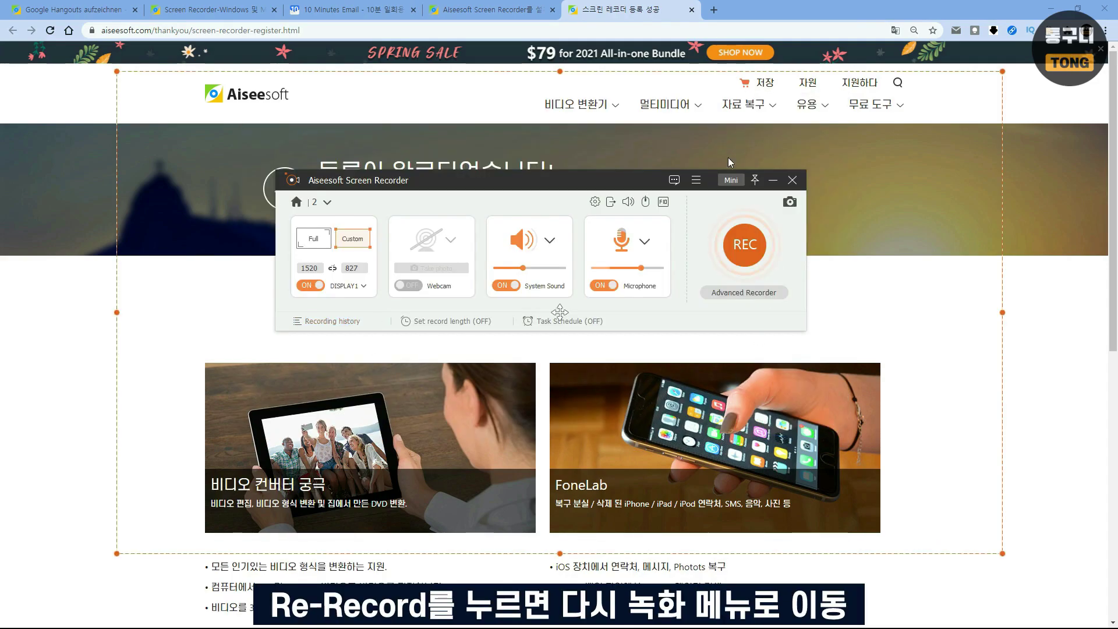
click(745, 298)
click(747, 326)
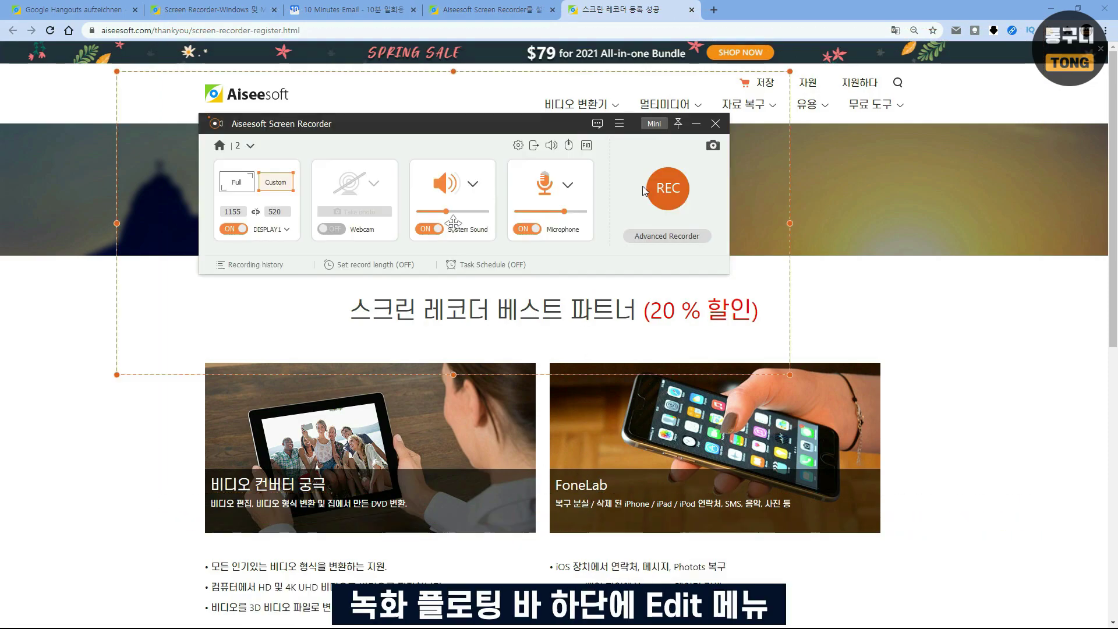
- Start recording the 1155 x 520 region and annotate the page with a red line and a magenta arrow aimed at the 20 % discount text
click(668, 195)
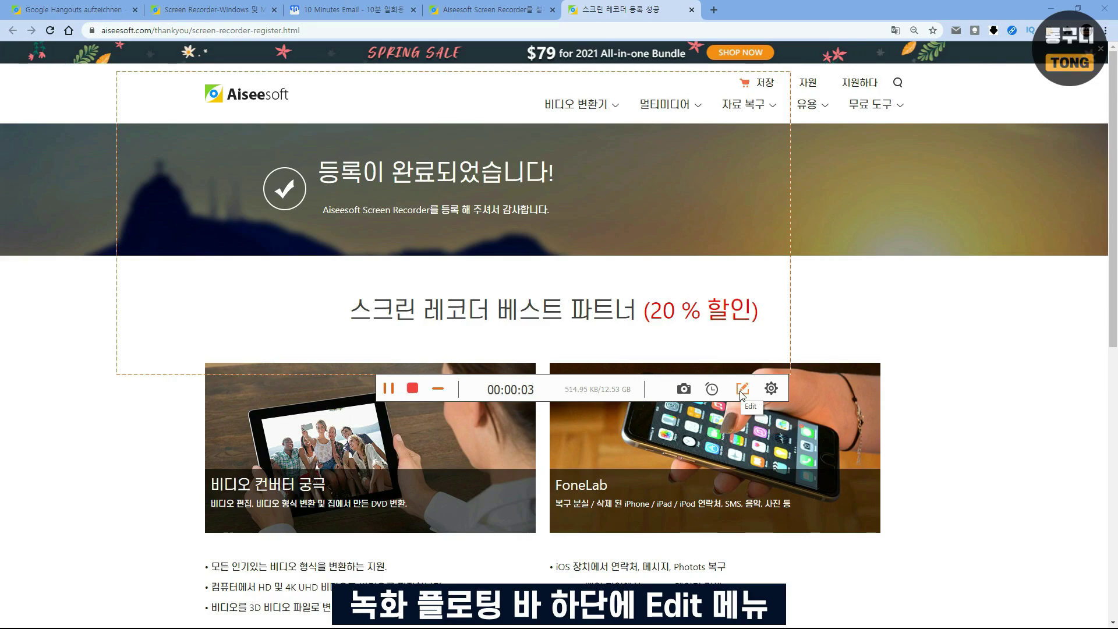
click(742, 389)
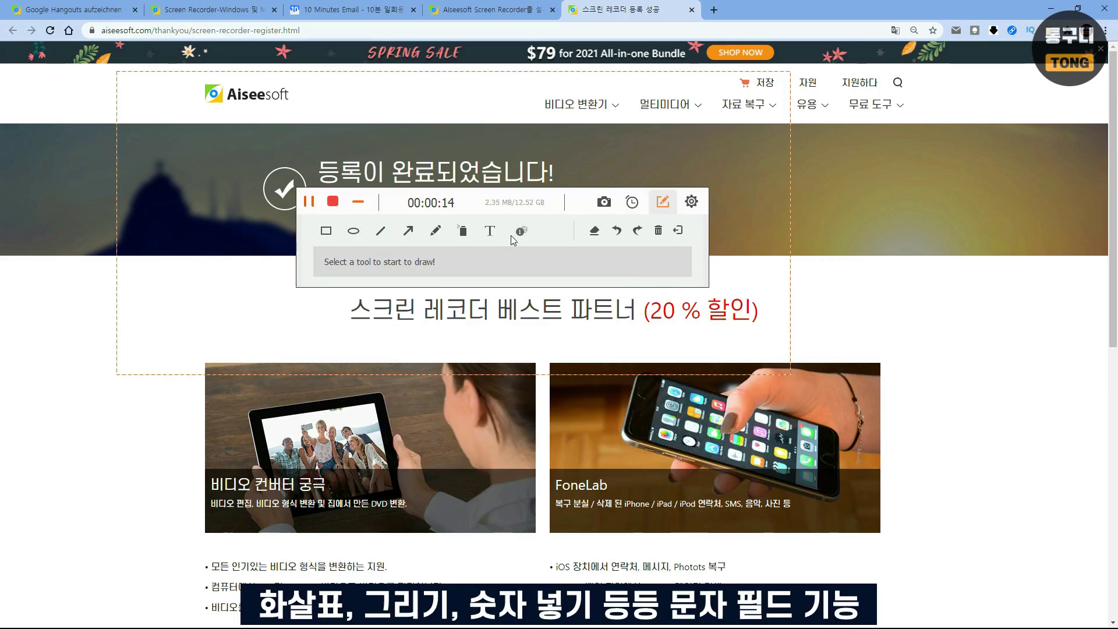
mouse_move(580, 210)
mouse_down()
mouse_move(757, 374)
mouse_move(770, 391)
mouse_move(748, 405)
mouse_up()
click(494, 425)
click(547, 425)
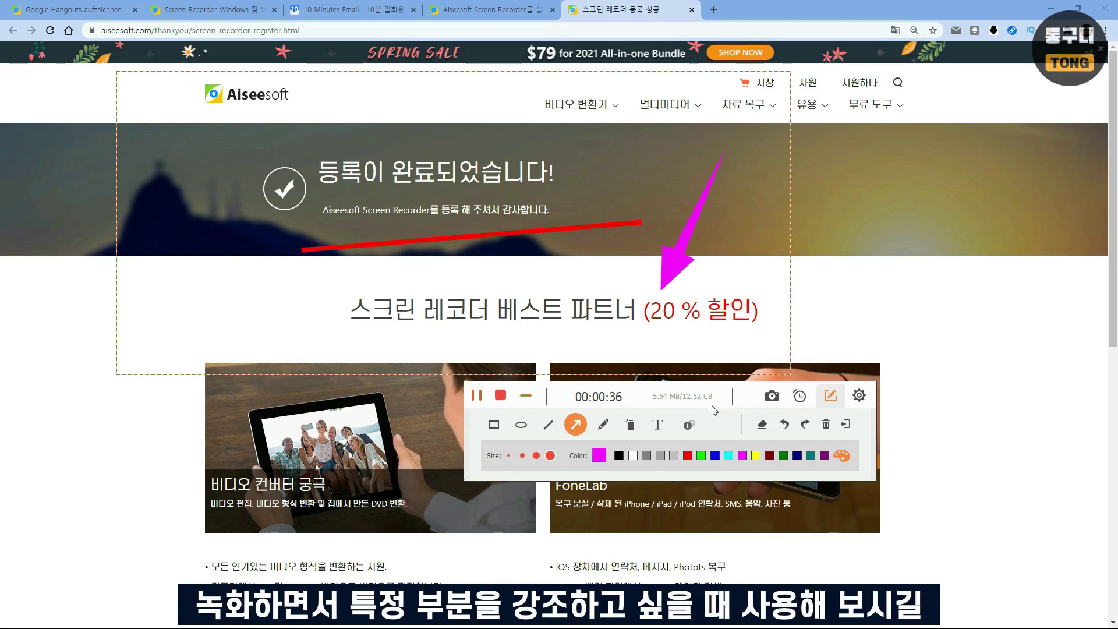
click(689, 426)
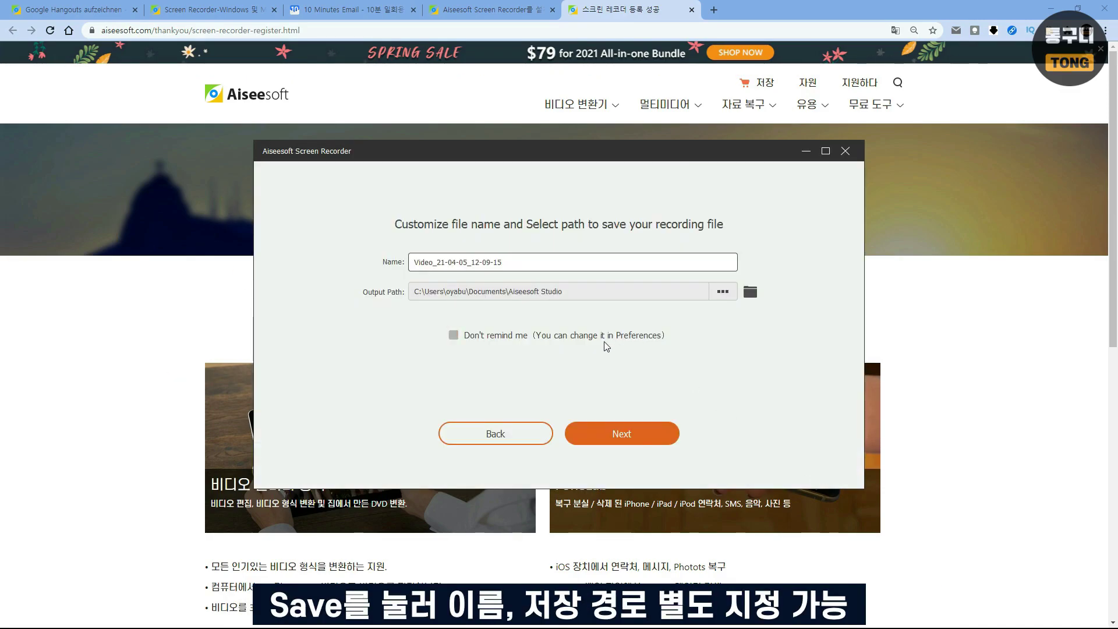
- Enable the Don't remind me option for naming recordings and save the video under its default name and output path
drag(539, 266, 388, 265)
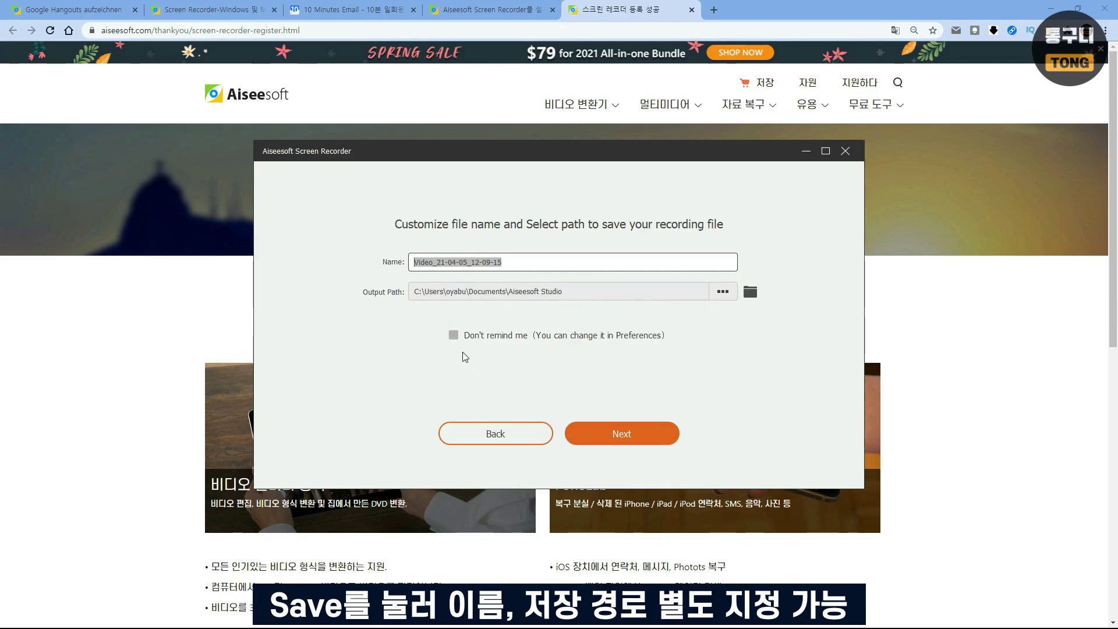
click(453, 335)
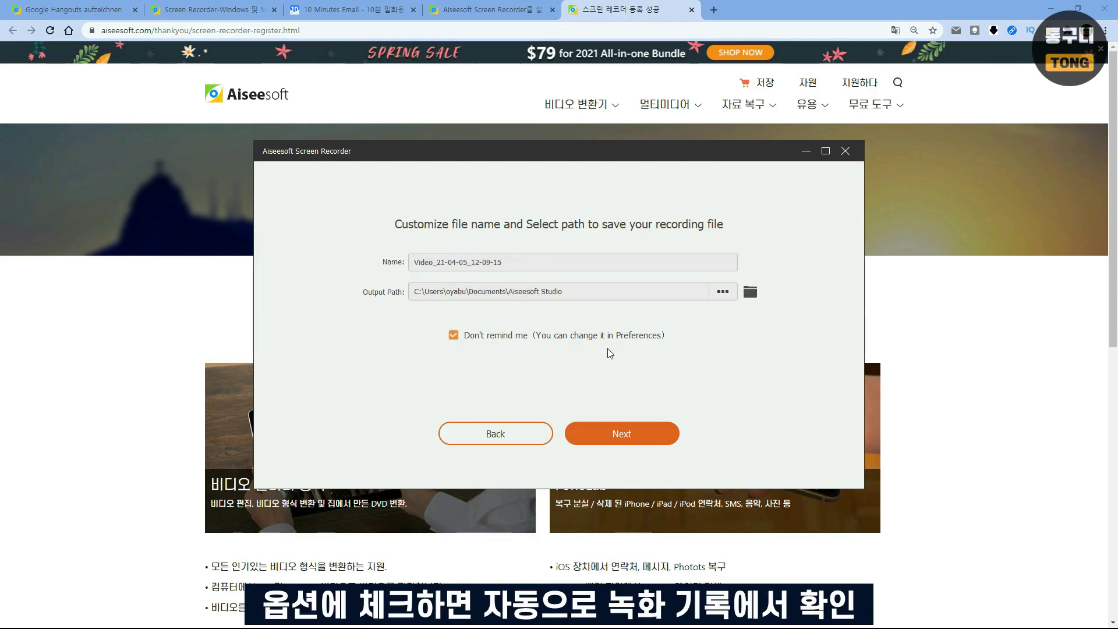
key(Return)
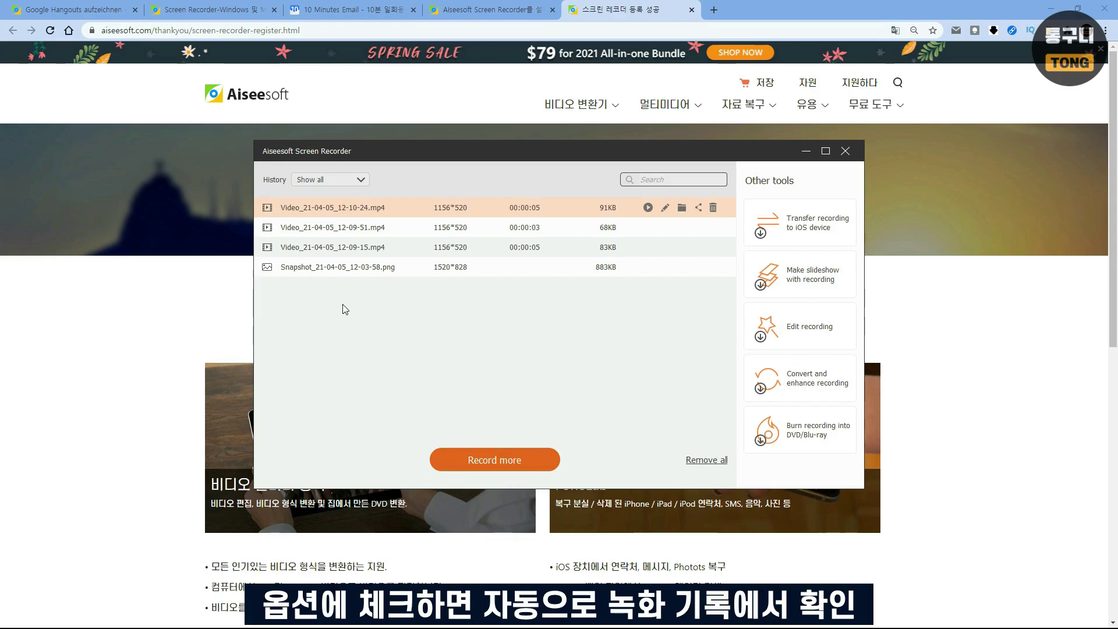